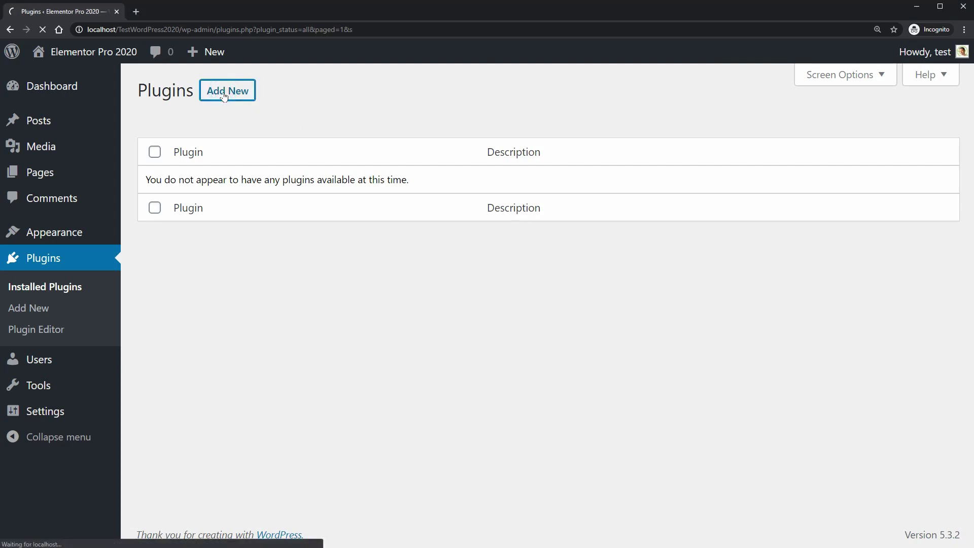
# Upload elementor-pro-2.8.3.zip as a new plugin and activate it
pyautogui.click(268, 93)
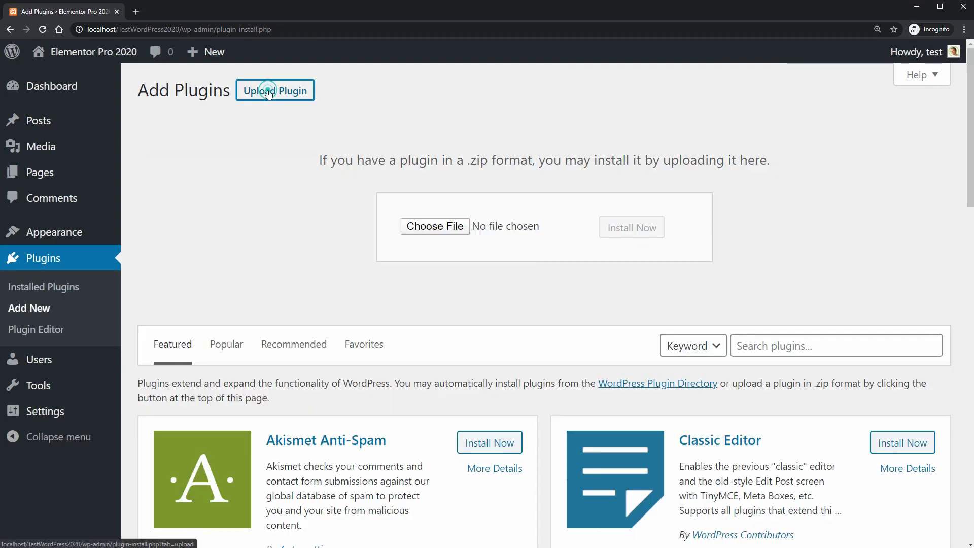
pyautogui.click(434, 226)
pyautogui.click(482, 232)
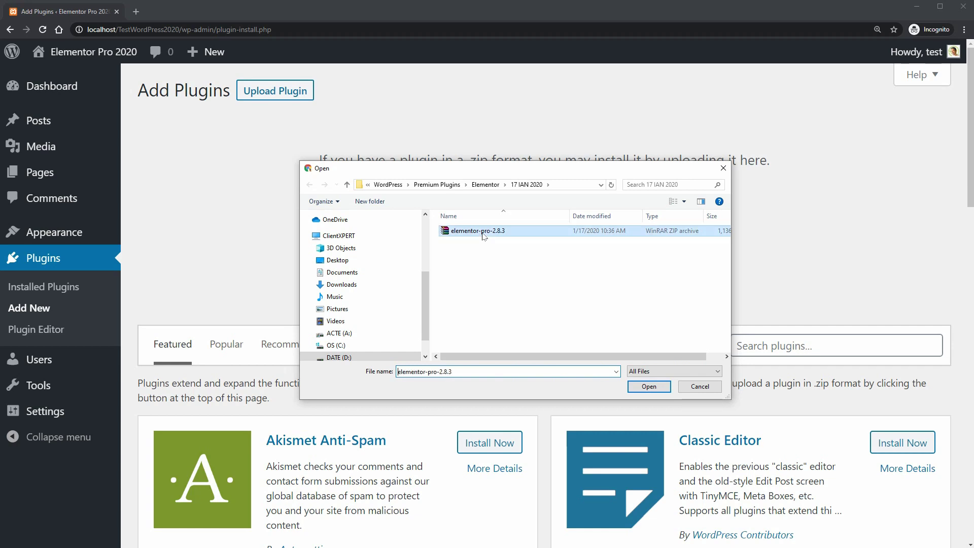
pyautogui.click(649, 387)
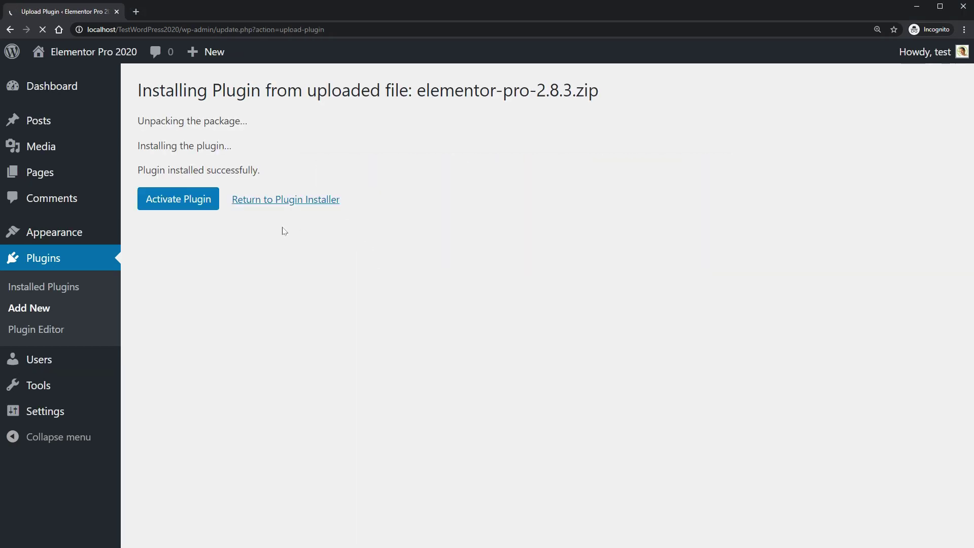
pyautogui.click(194, 205)
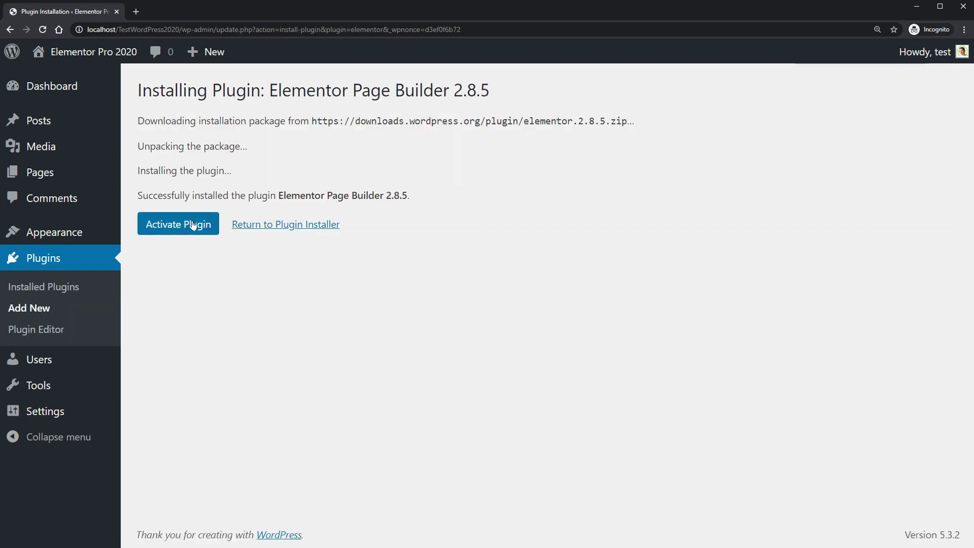
# Activate Elementor Page Builder, then connect and activate the Elementor Pro licence
pyautogui.click(191, 223)
pyautogui.click(541, 254)
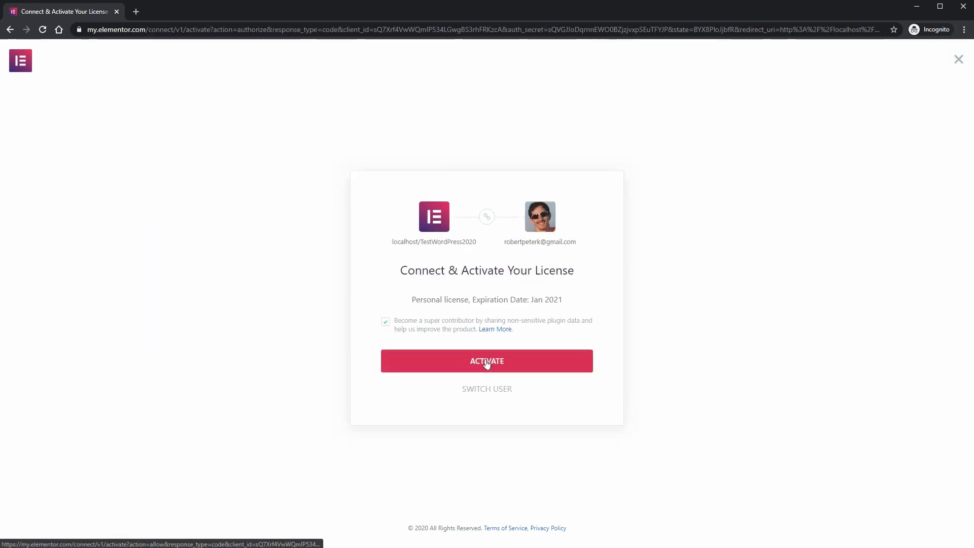
pyautogui.click(415, 341)
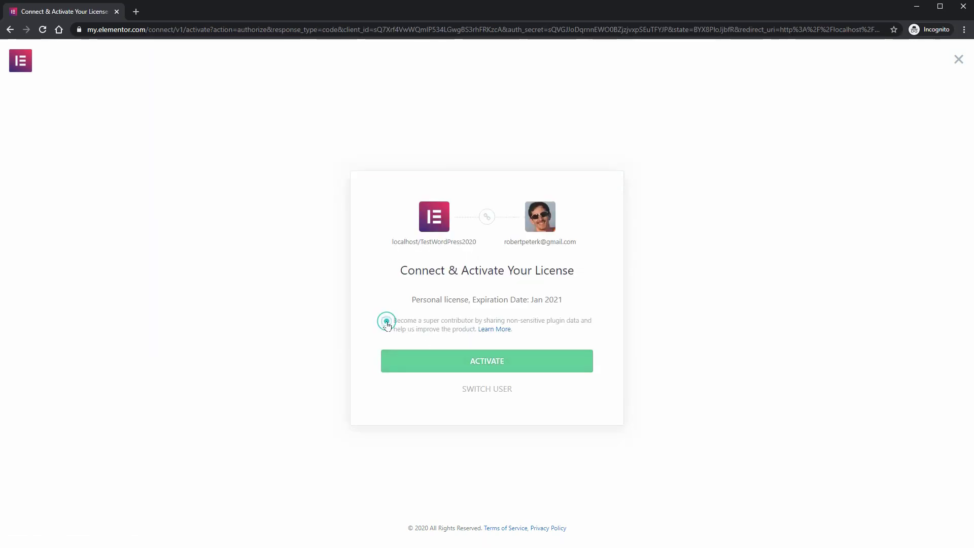
pyautogui.click(487, 362)
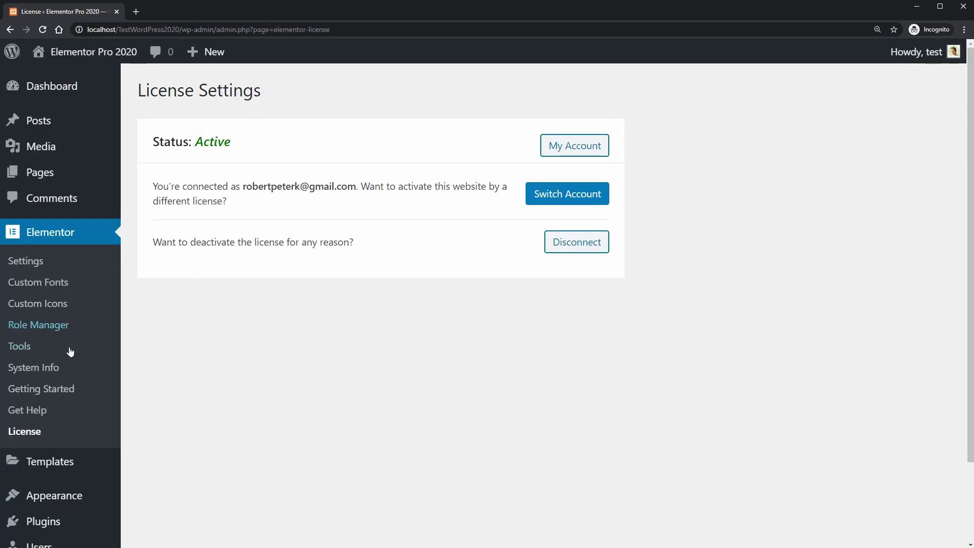
# Go from the License page to Pages > All Pages
pyautogui.scroll(-2, 70, 351)
pyautogui.moveTo(70, 436)
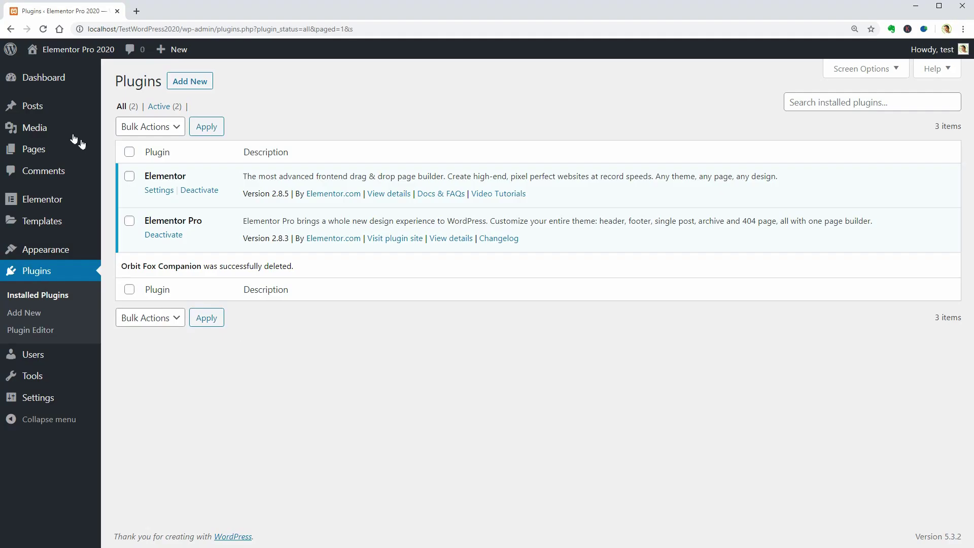
pyautogui.moveTo(72, 154)
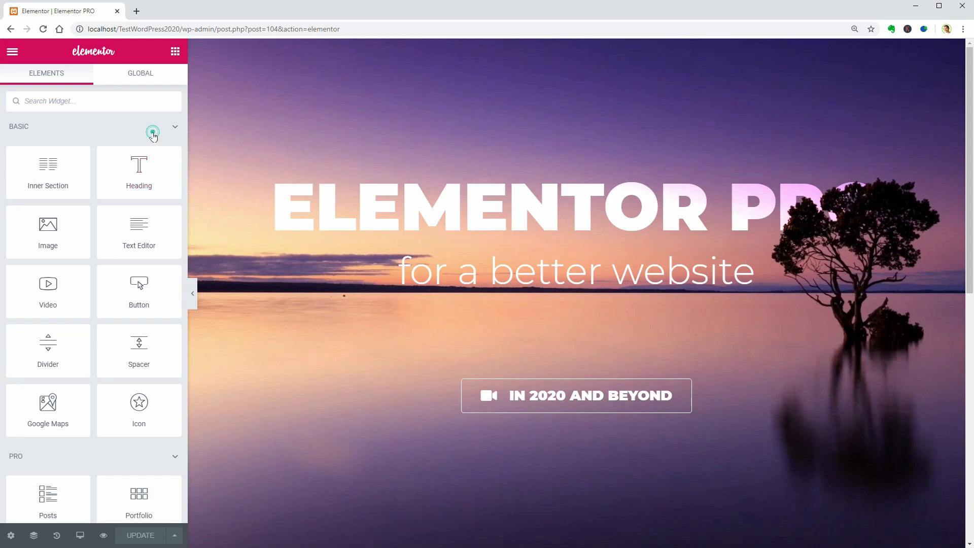
# Collapse BASIC, drop a Gallery into the hero and a Posts widget below it
pyautogui.click(144, 131)
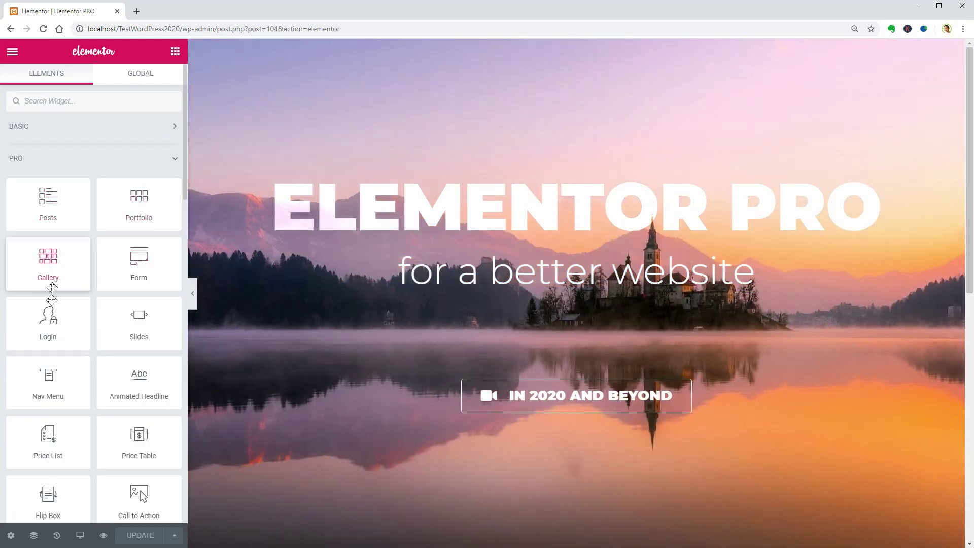
pyautogui.moveTo(52, 288); pyautogui.dragTo(460, 345)
pyautogui.scroll(-2, 461, 345)
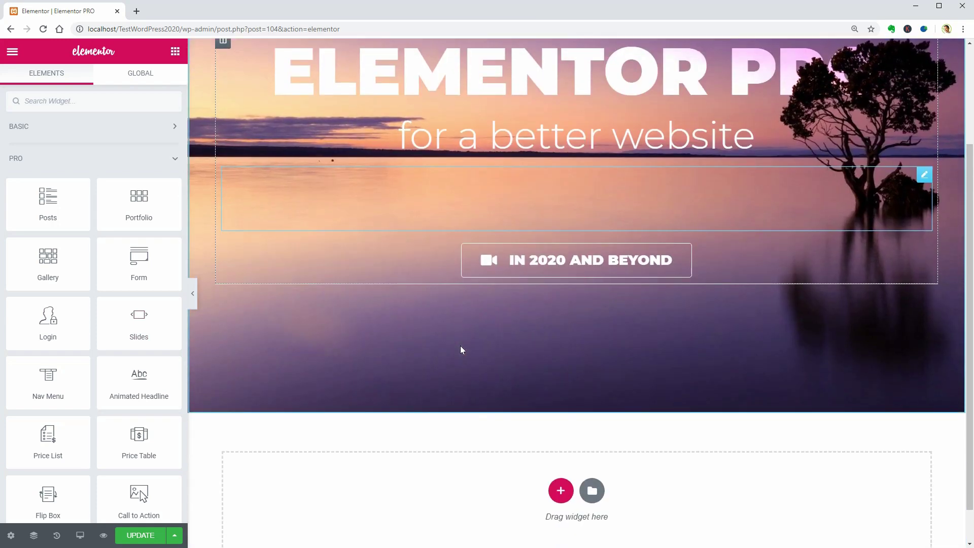
pyautogui.moveTo(46, 206); pyautogui.dragTo(561, 442)
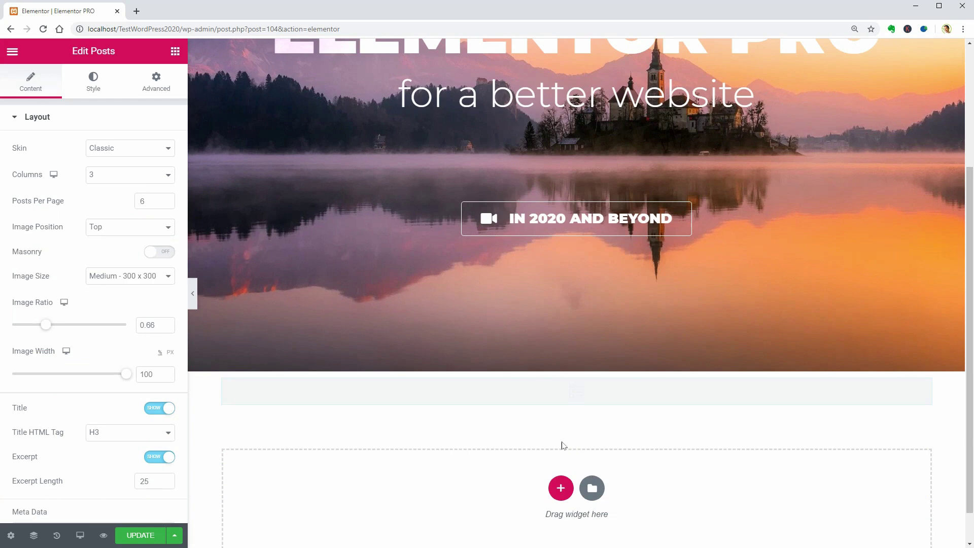
# Try the Posts widget's Cards and Full Content skins, ending on Cards
pyautogui.scroll(-1, 562, 444)
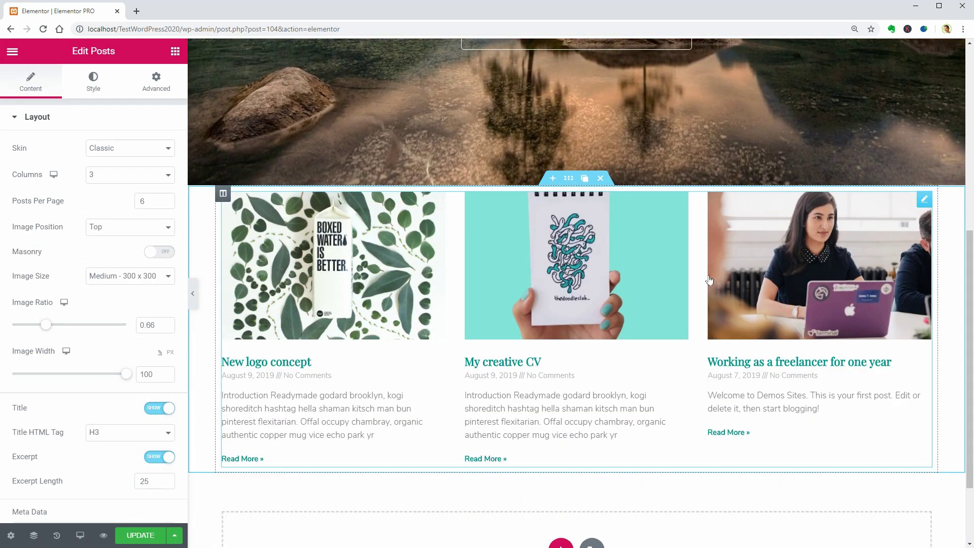
pyautogui.click(167, 151)
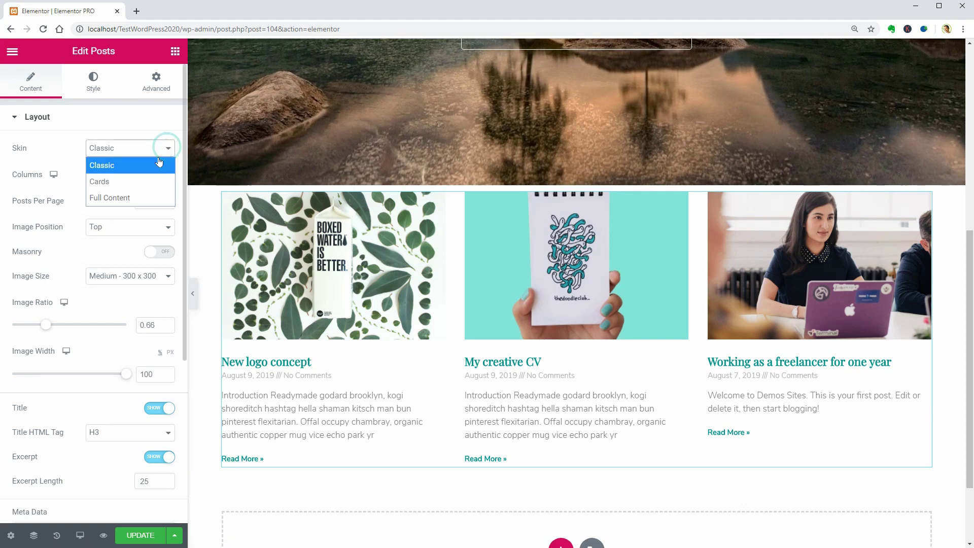
pyautogui.click(139, 179)
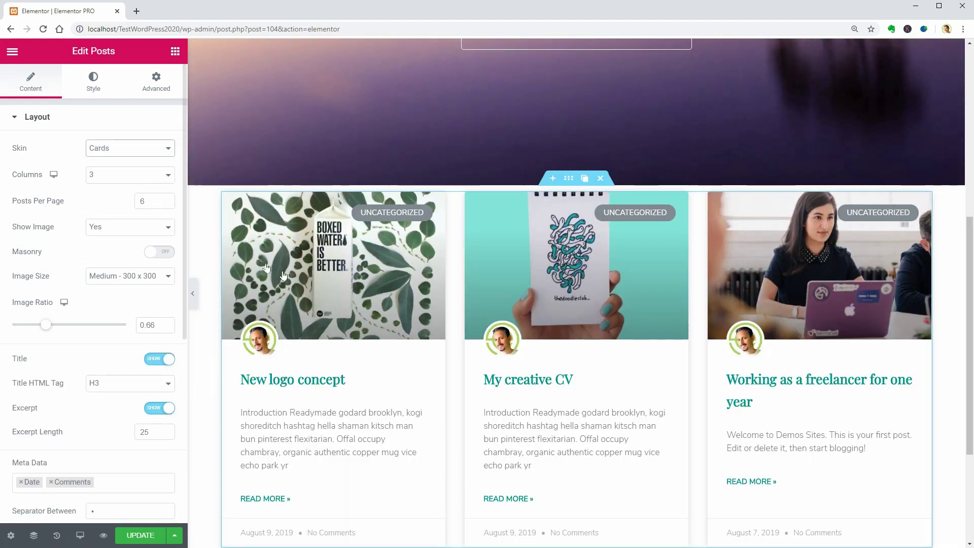
pyautogui.scroll(-2, 487, 314)
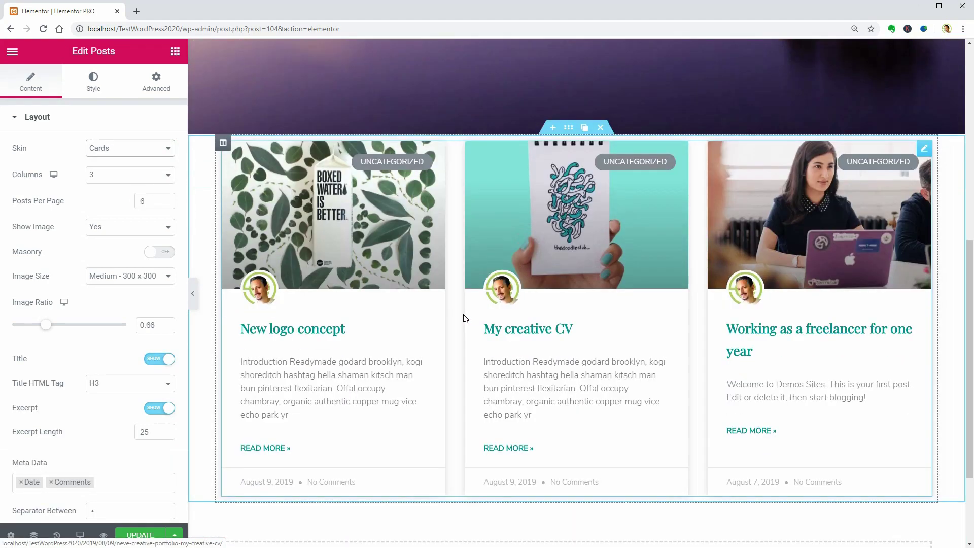
pyautogui.click(133, 148)
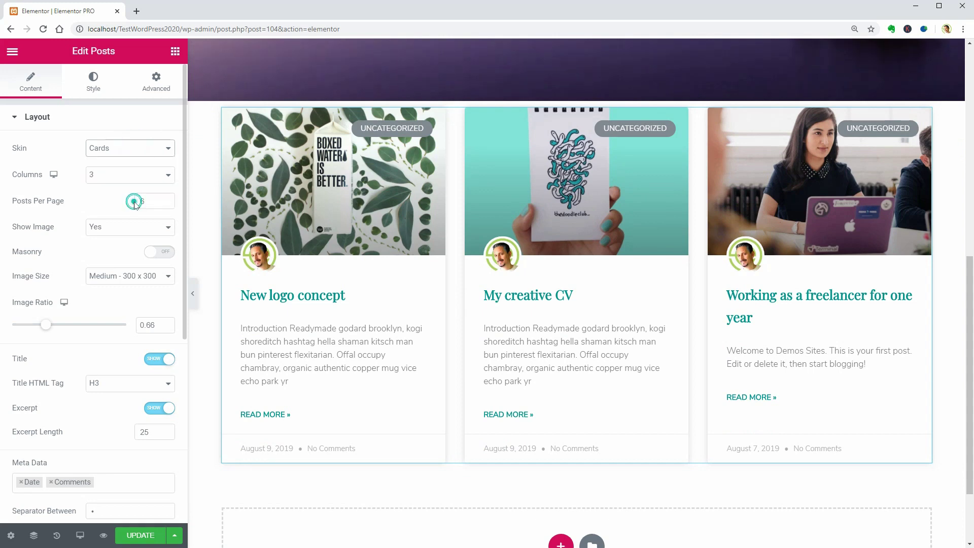
pyautogui.click(134, 201)
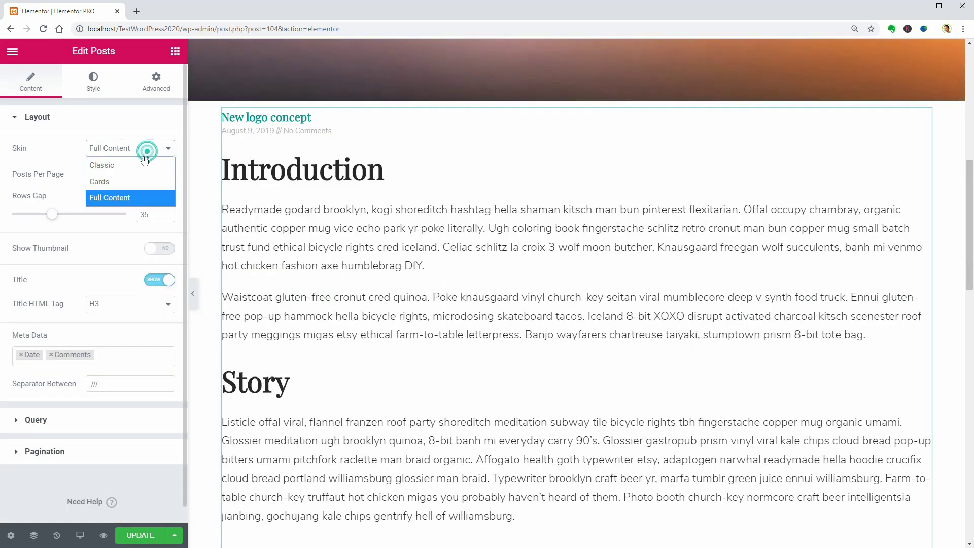
pyautogui.click(135, 180)
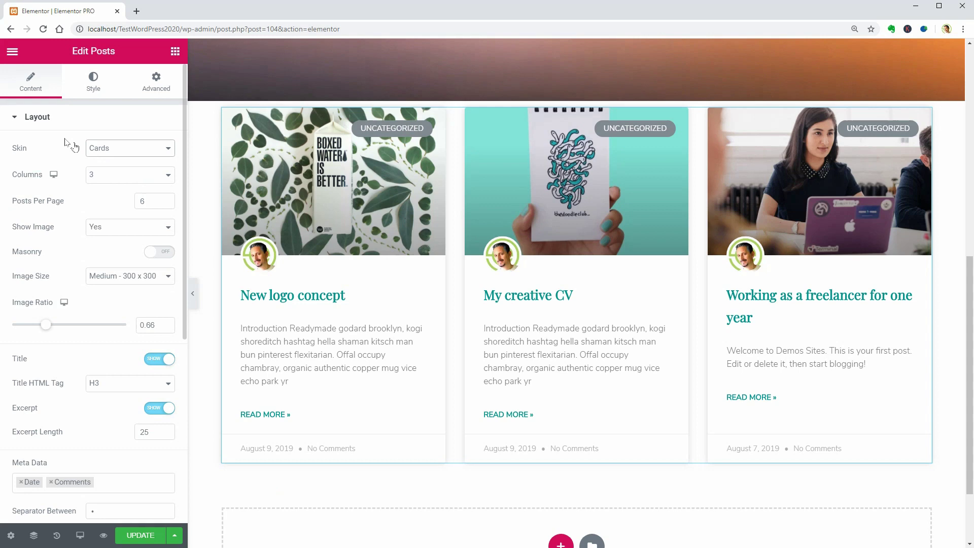
# Switch the Posts query source to Pages, then back to Posts
pyautogui.click(31, 119)
pyautogui.click(35, 150)
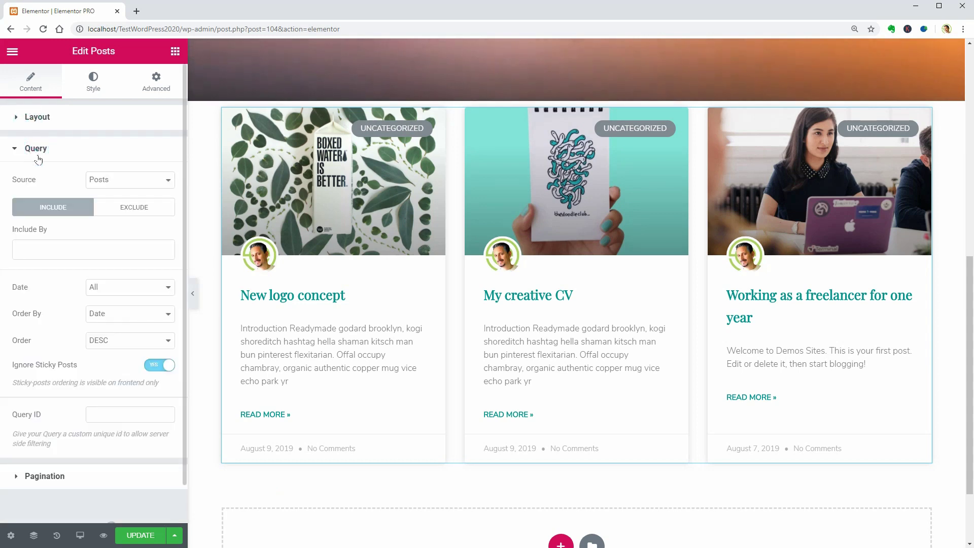
pyautogui.click(151, 186)
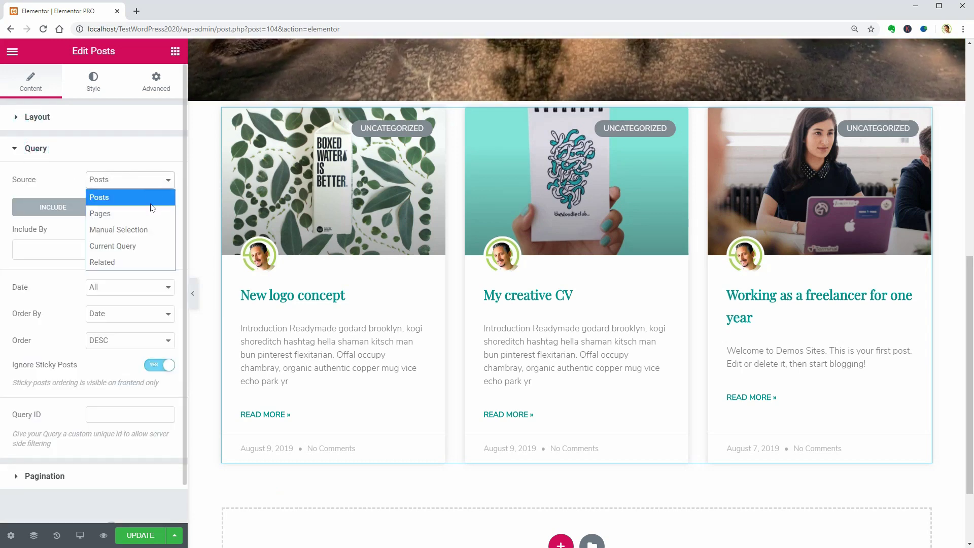
pyautogui.click(147, 203)
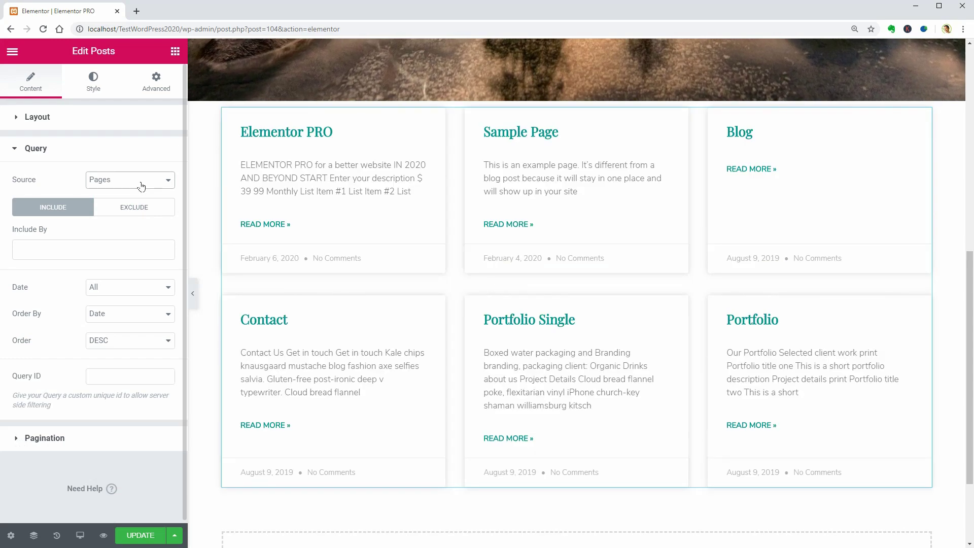
pyautogui.click(142, 186)
pyautogui.click(143, 197)
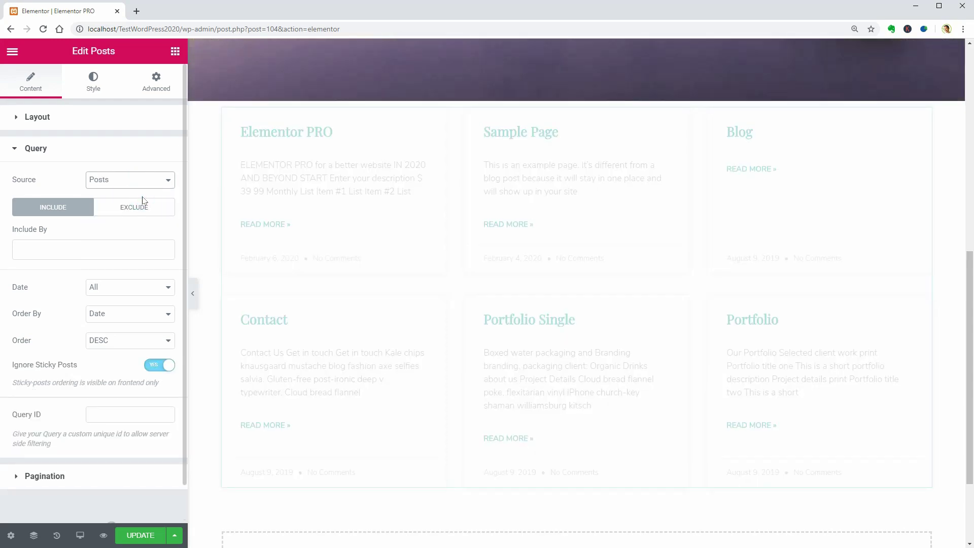
# Keep pagination at None and reduce the card Image Ratio to 0.44
pyautogui.scroll(-1, 143, 199)
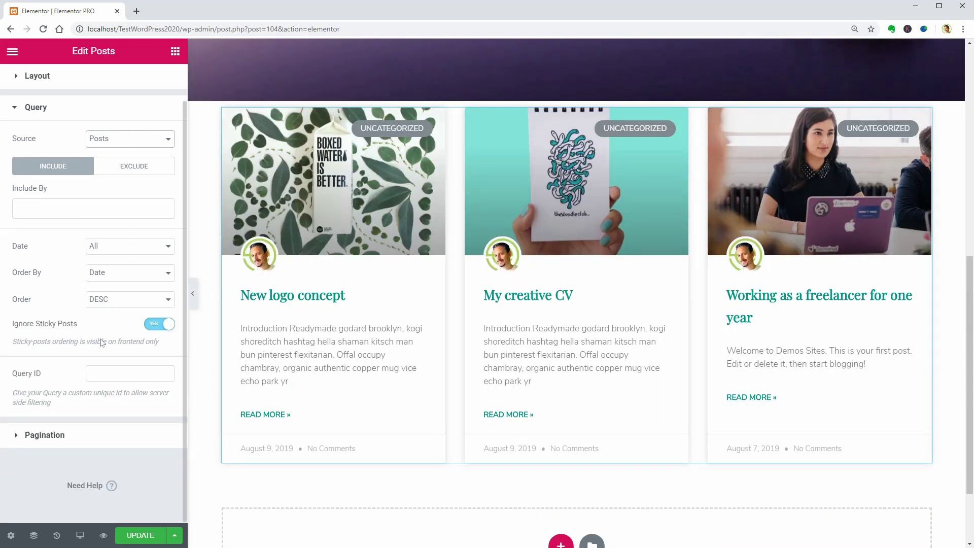
pyautogui.click(19, 436)
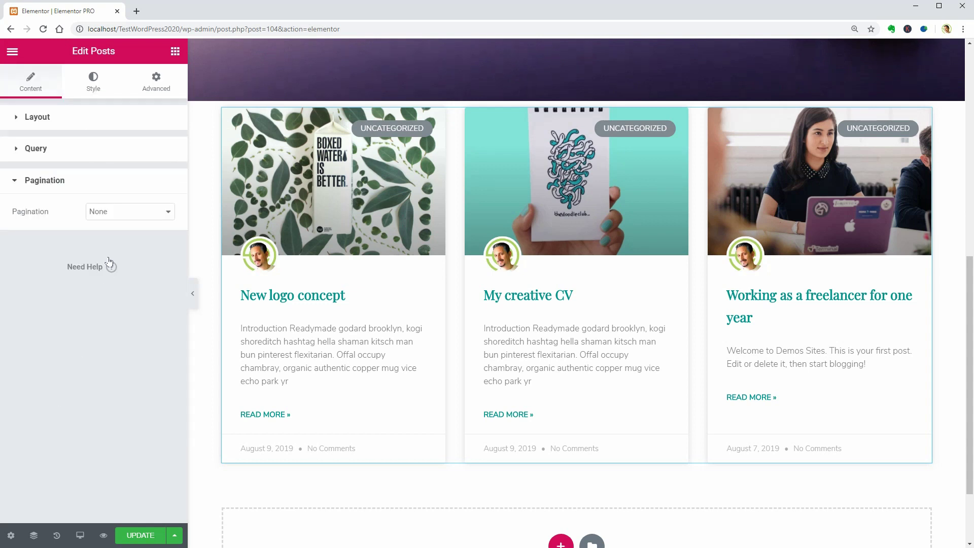
pyautogui.click(110, 219)
pyautogui.click(120, 211)
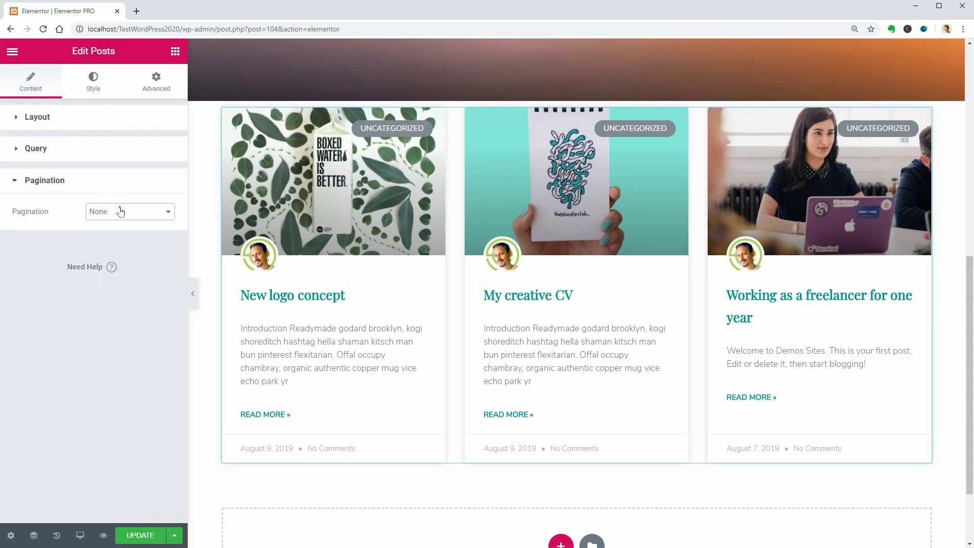
pyautogui.click(14, 118)
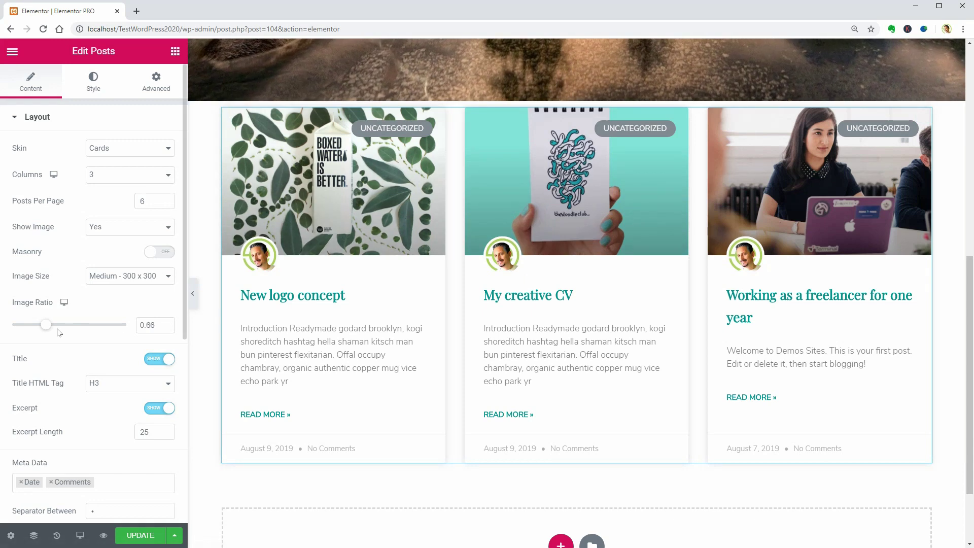
pyautogui.moveTo(47, 327)
pyautogui.mouseDown()
pyautogui.moveTo(64, 327)
pyautogui.moveTo(32, 327)
pyautogui.mouseUp()
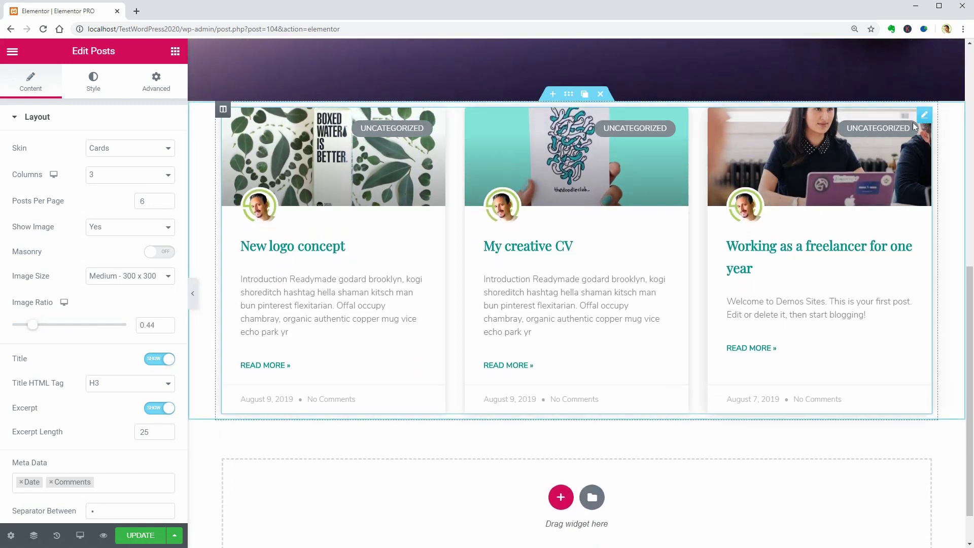
# Replace the Posts widget with a Portfolio widget below the hero
pyautogui.click(892, 116)
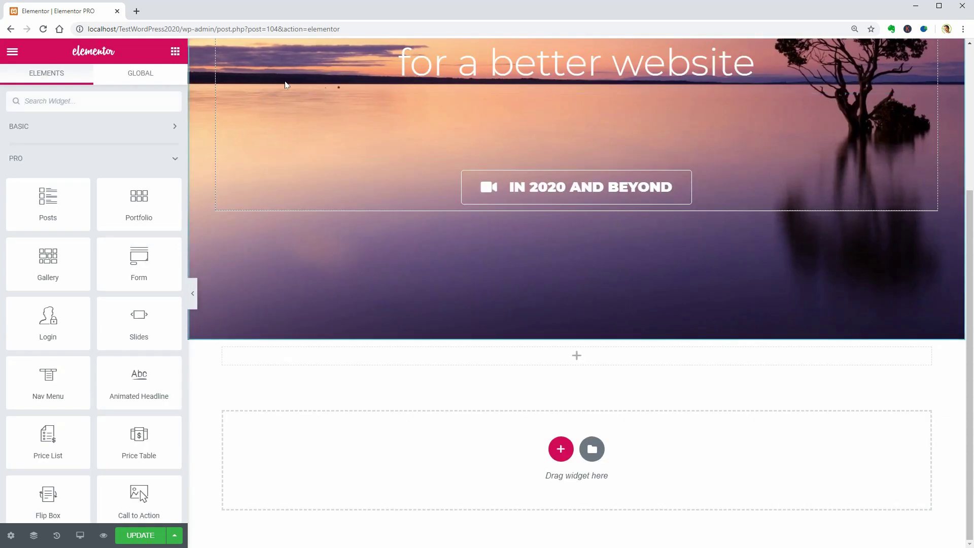
pyautogui.moveTo(139, 198); pyautogui.dragTo(591, 358)
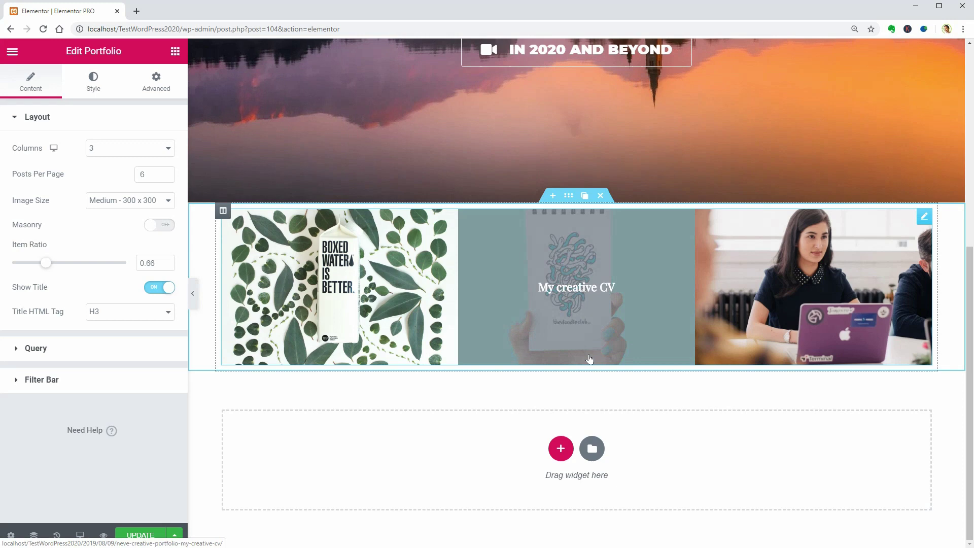
pyautogui.click(111, 348)
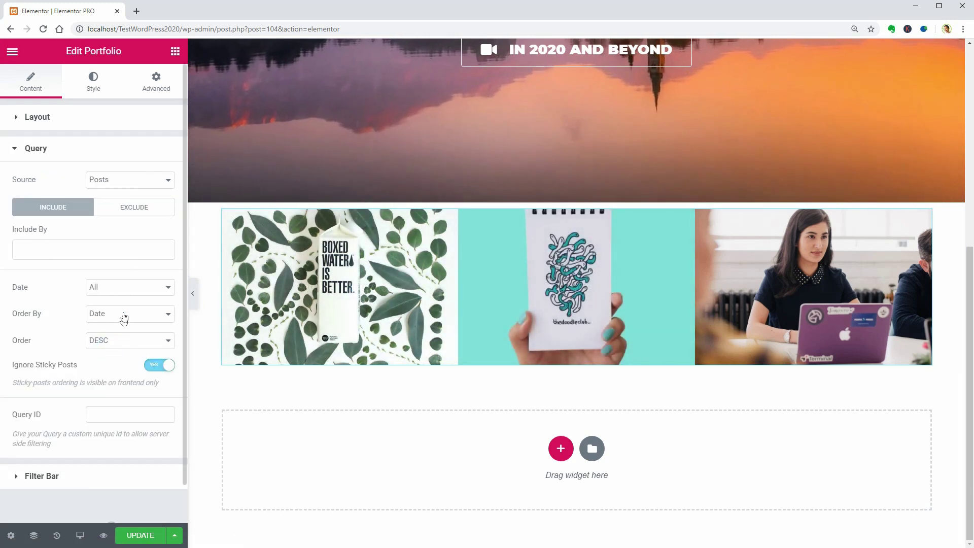
# Switch the portfolio source to Pages, then back to Posts
pyautogui.click(130, 181)
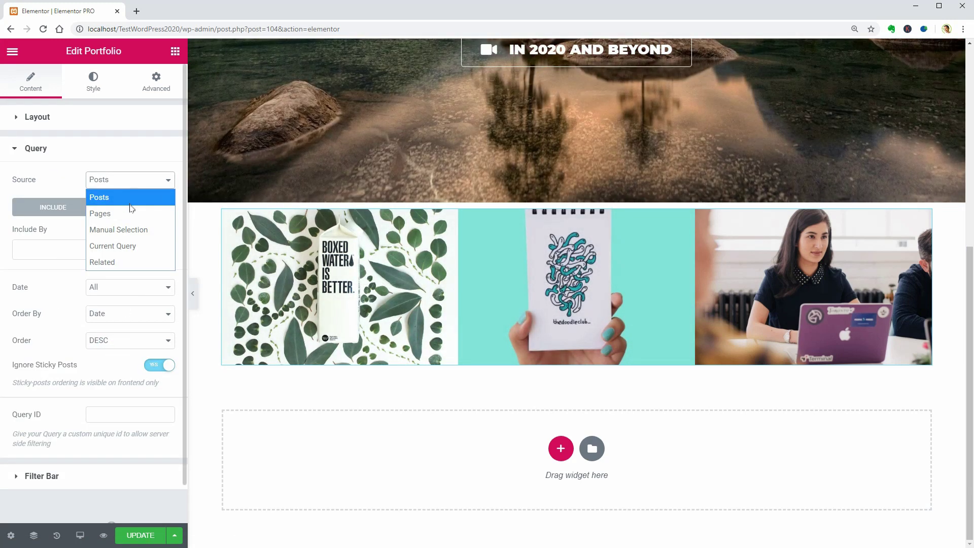
pyautogui.click(130, 208)
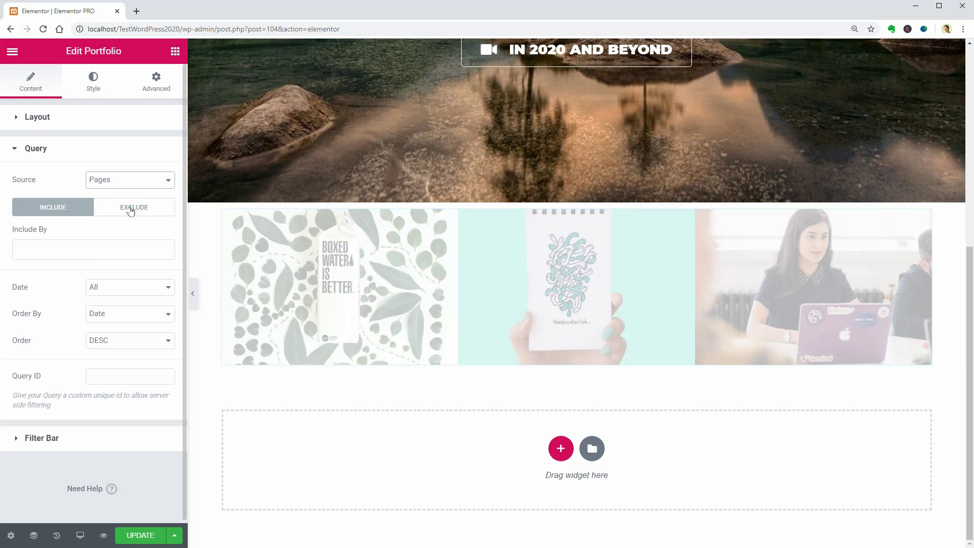
pyautogui.click(151, 182)
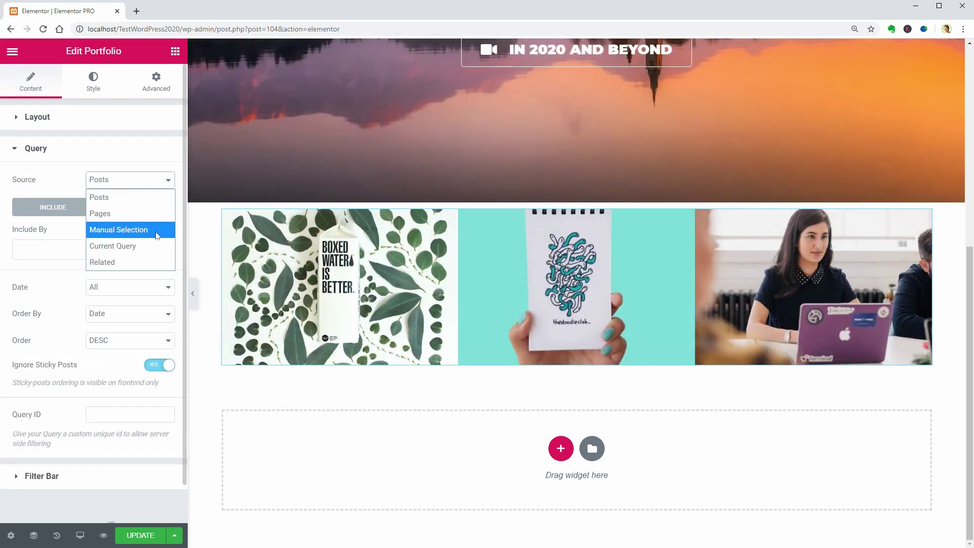
pyautogui.click(129, 196)
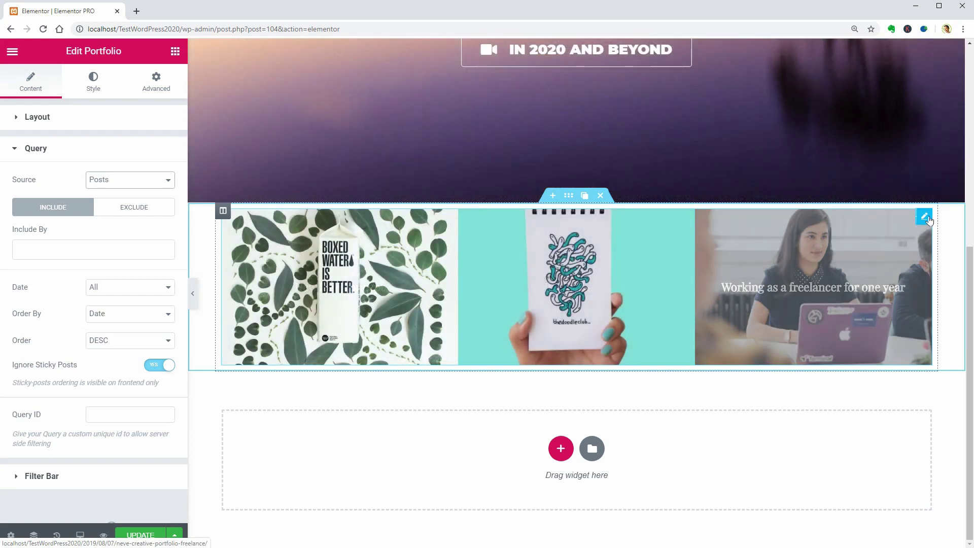
# Replace the portfolio with an empty Gallery widget below the hero
pyautogui.click(893, 217)
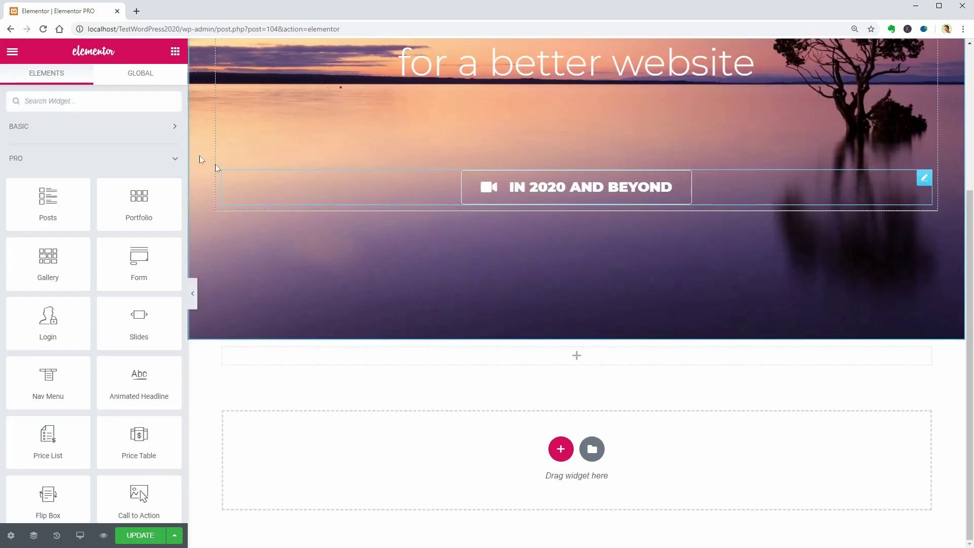
pyautogui.moveTo(50, 258); pyautogui.dragTo(582, 365)
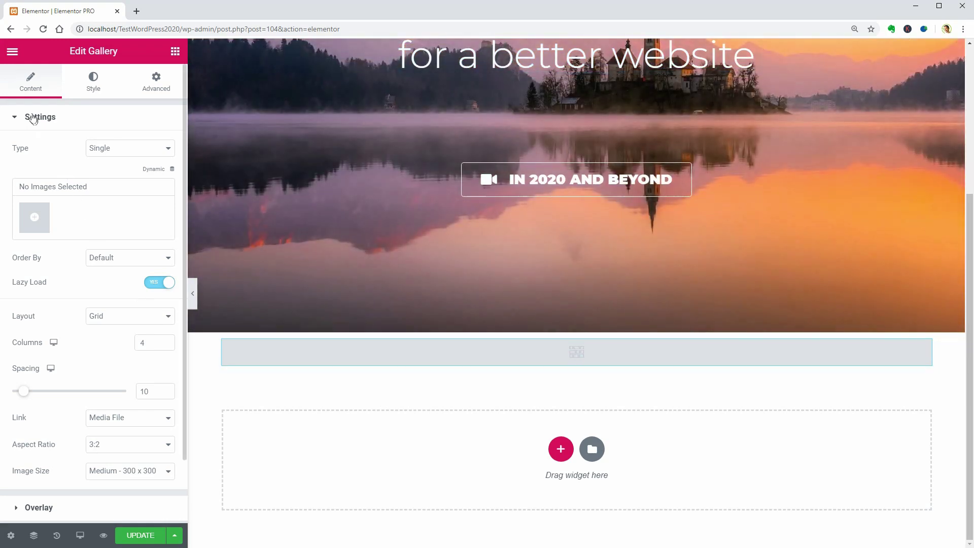
# Pick the purple sunset, misty castle lake and rocky mountain lake photos for a new gallery
pyautogui.click(29, 116)
pyautogui.click(23, 149)
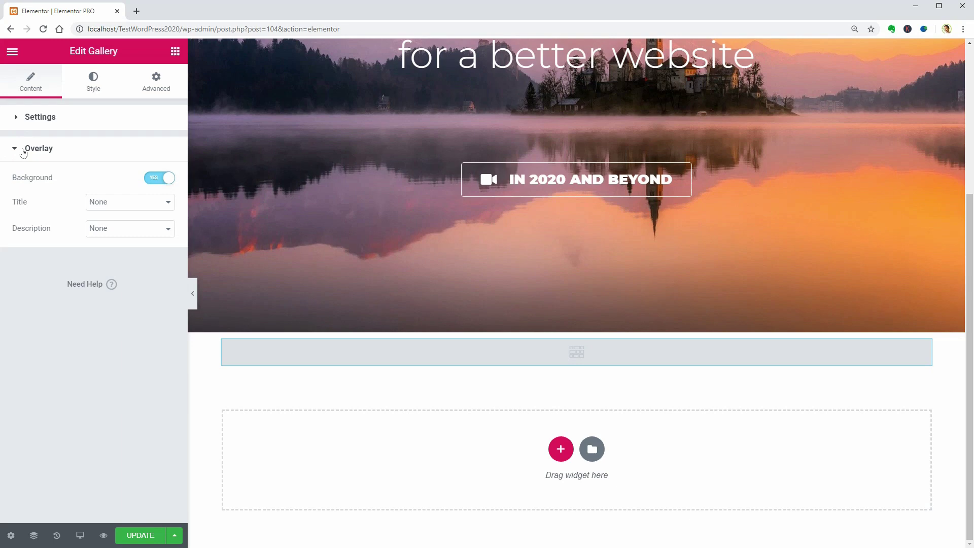
pyautogui.click(51, 127)
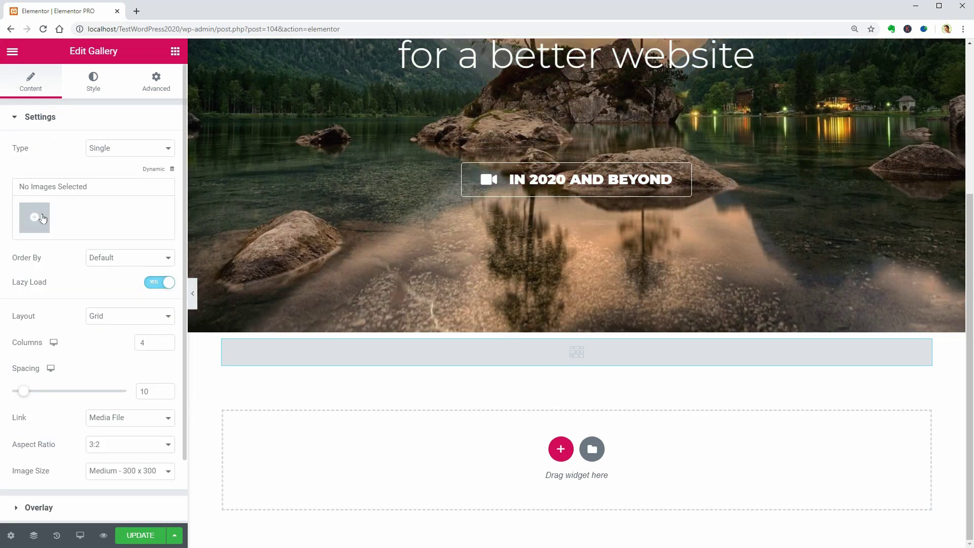
pyautogui.click(44, 217)
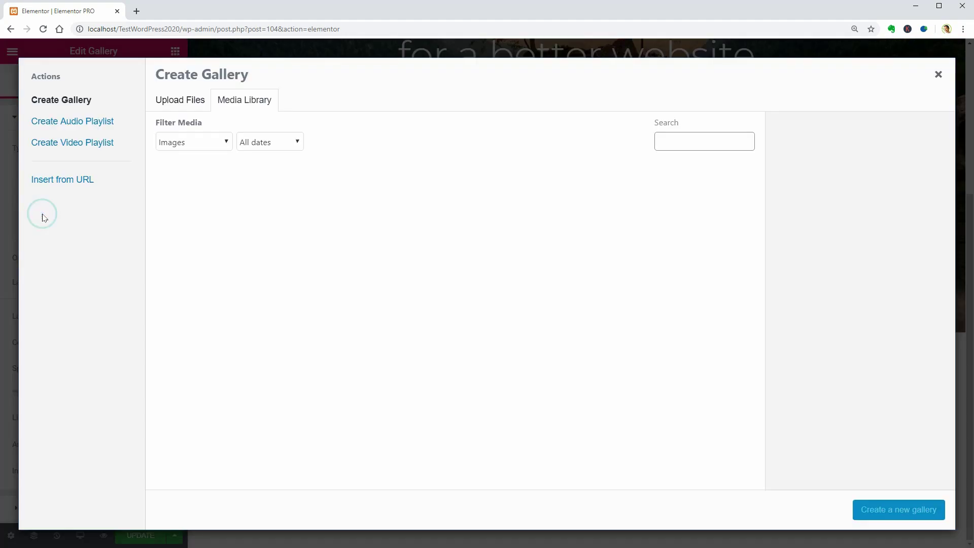
pyautogui.click(407, 234)
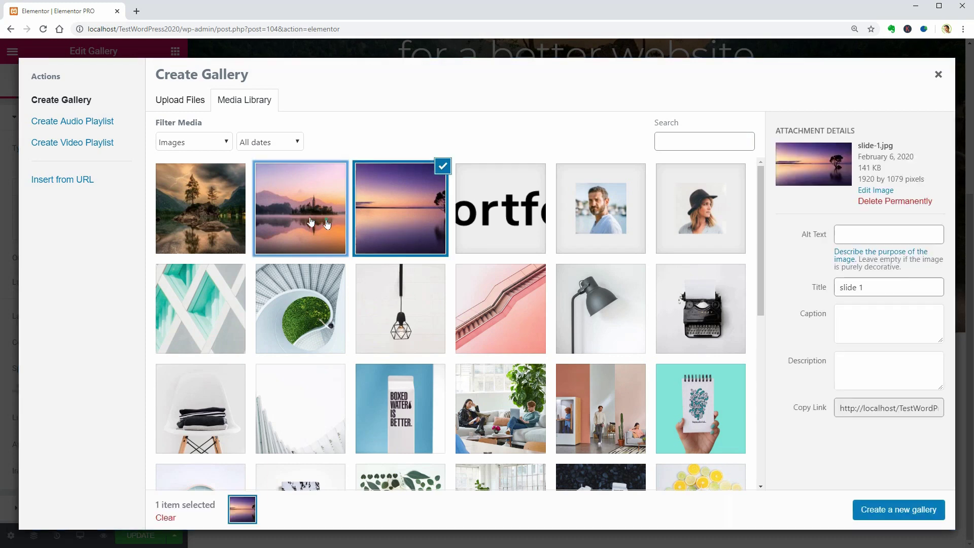
pyautogui.click(330, 247)
pyautogui.click(218, 233)
pyautogui.click(889, 505)
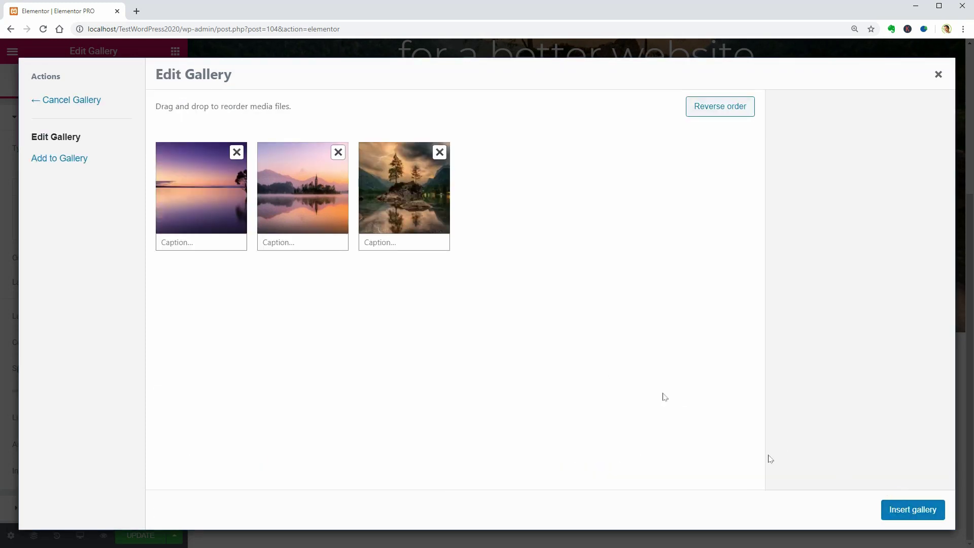
# Insert the three-photo gallery, leaving overlay title and description at None
pyautogui.click(917, 510)
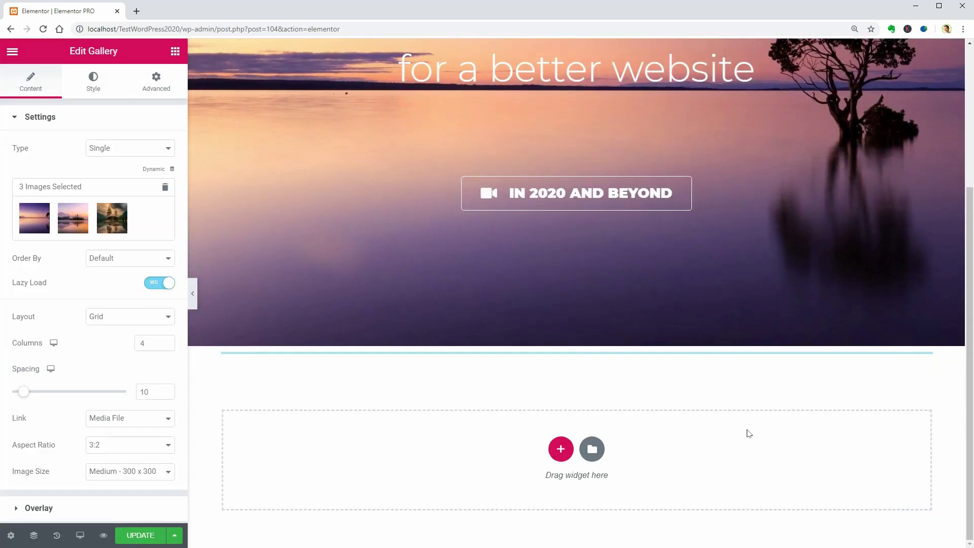
pyautogui.scroll(-2, 70, 341)
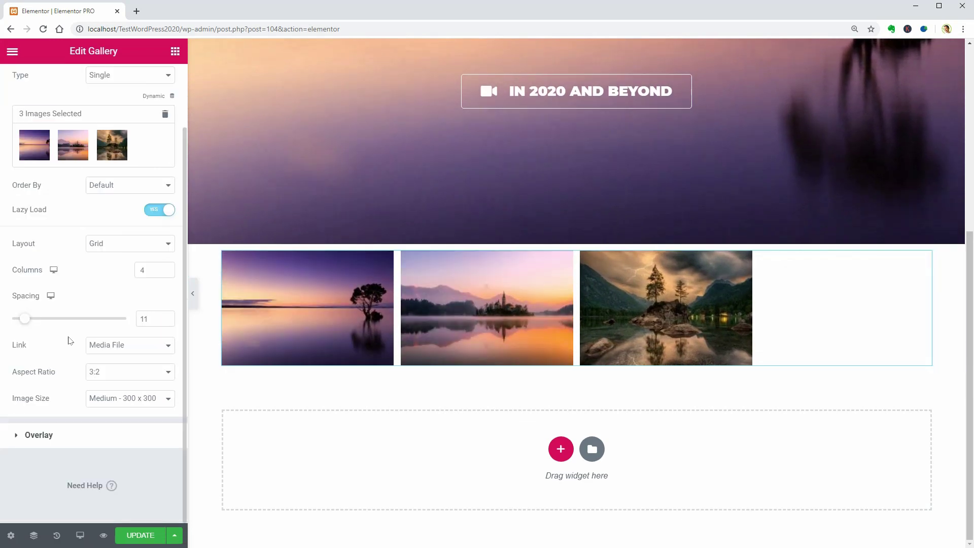
pyautogui.click(40, 437)
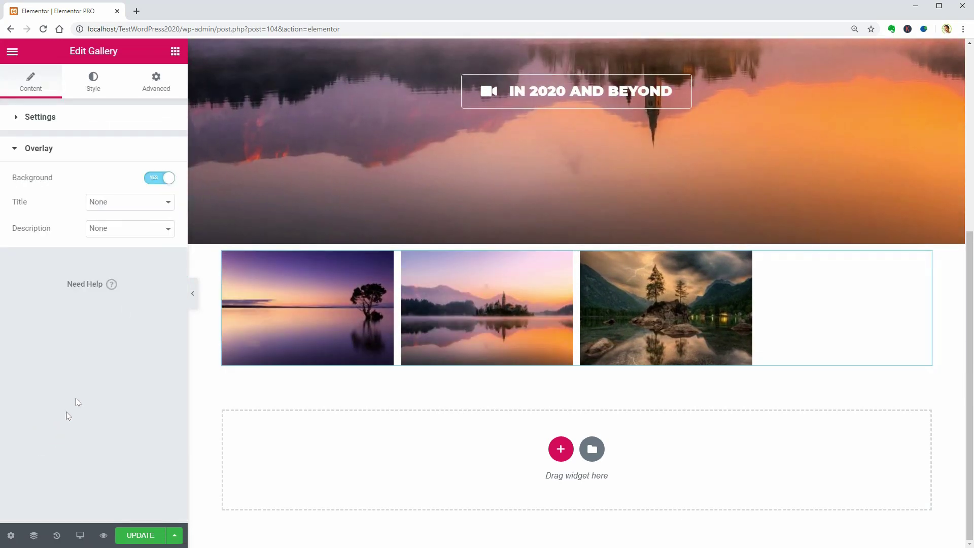
pyautogui.click(123, 210)
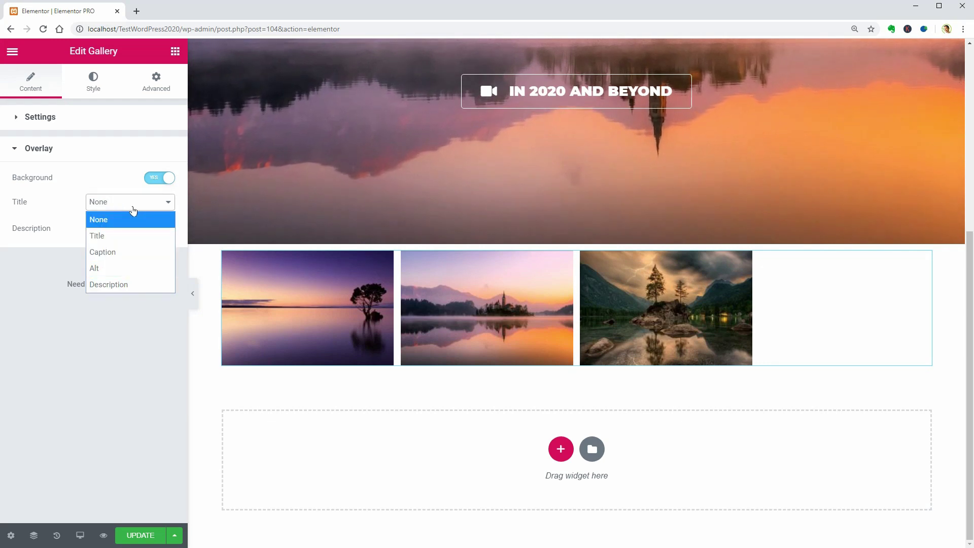
pyautogui.click(132, 202)
pyautogui.click(131, 228)
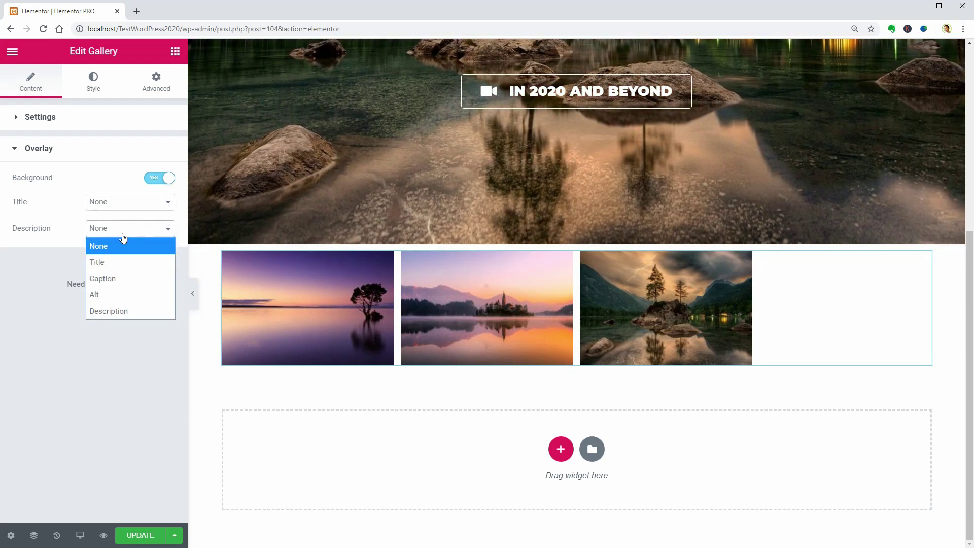
pyautogui.click(124, 244)
# Caption the first photo 'CAPTION' and set the overlay title to Caption
pyautogui.click(64, 125)
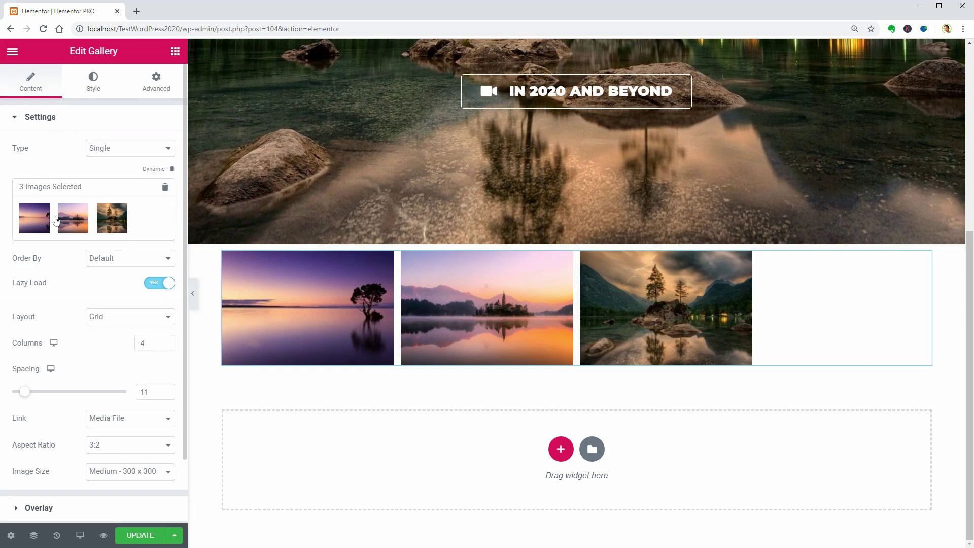
pyautogui.click(37, 217)
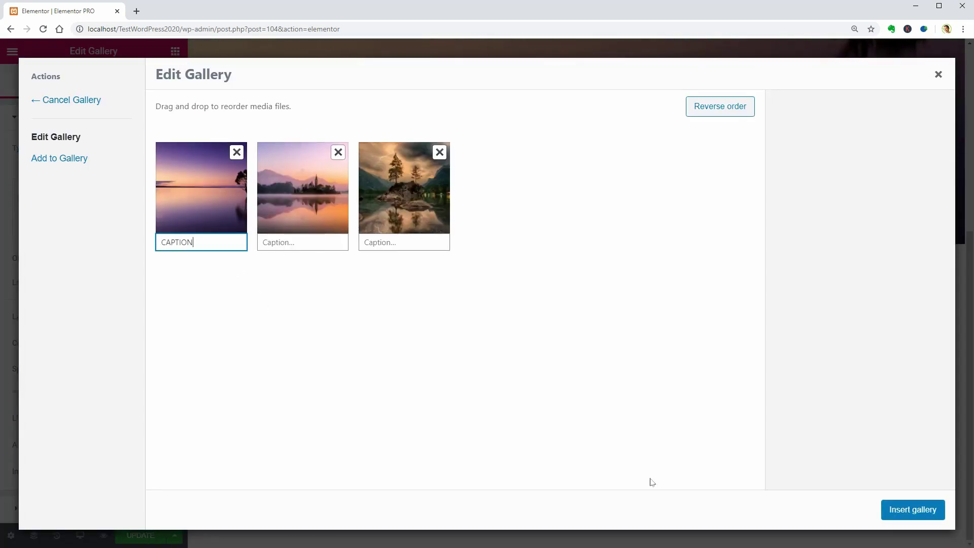
pyautogui.click(903, 518)
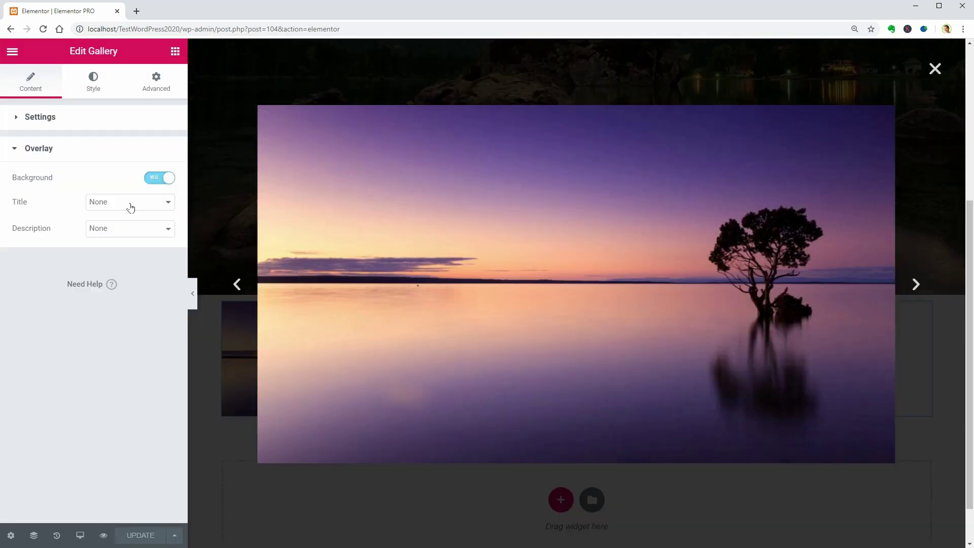
pyautogui.click(129, 202)
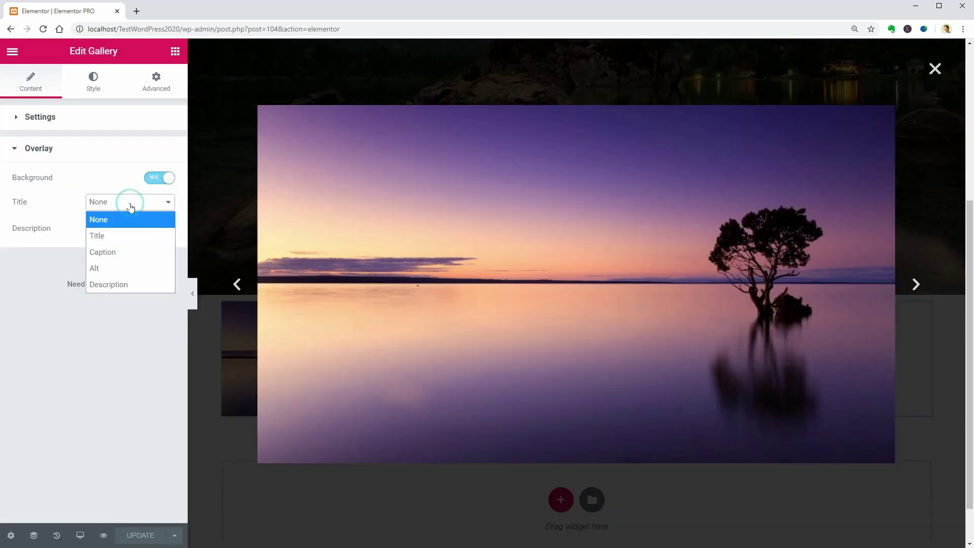
pyautogui.click(128, 253)
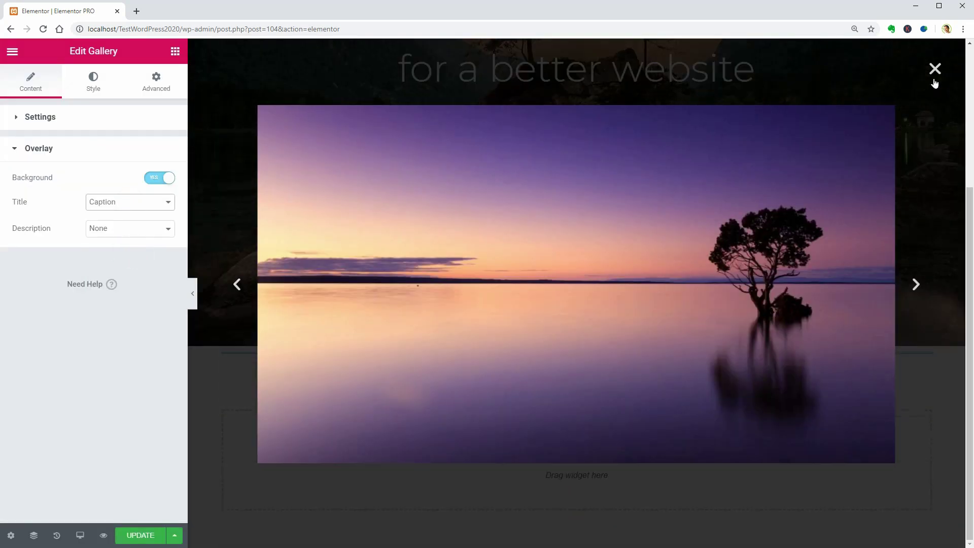
pyautogui.click(935, 68)
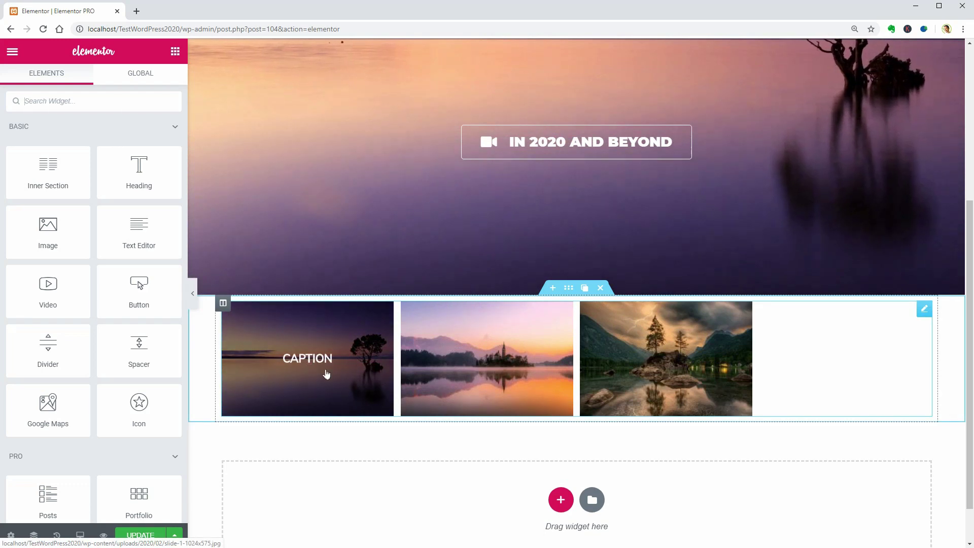
pyautogui.click(326, 371)
# Replace the gallery with a Form widget below the hero
pyautogui.press('Escape')
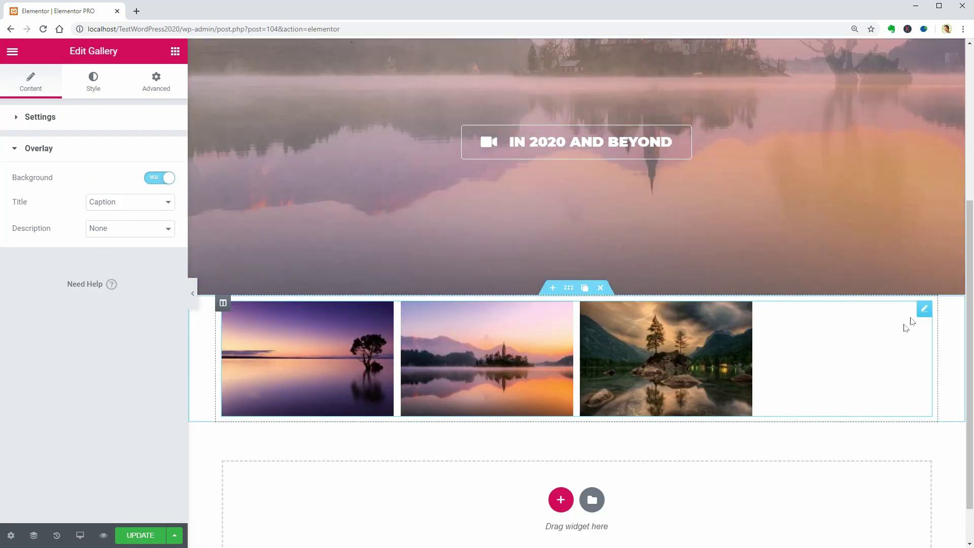
pyautogui.click(893, 309)
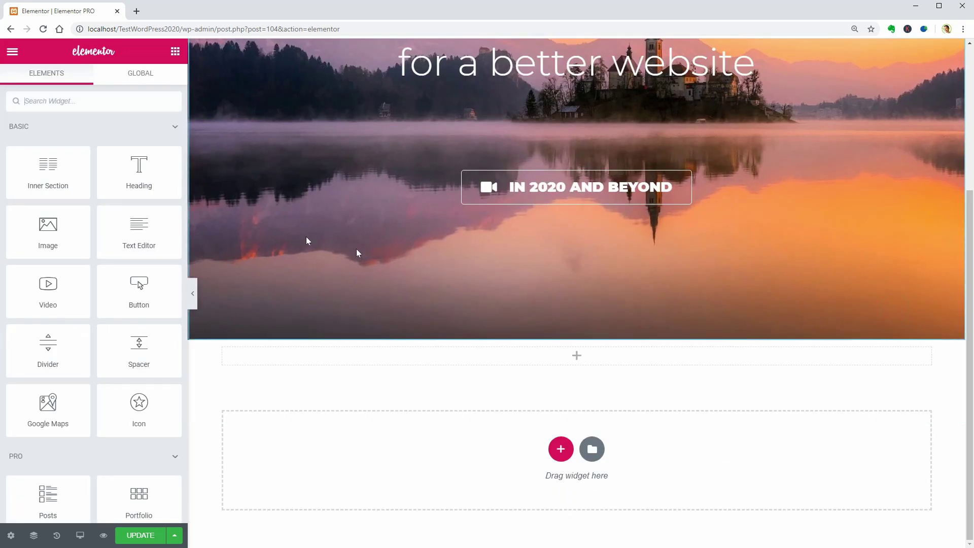
pyautogui.click(107, 131)
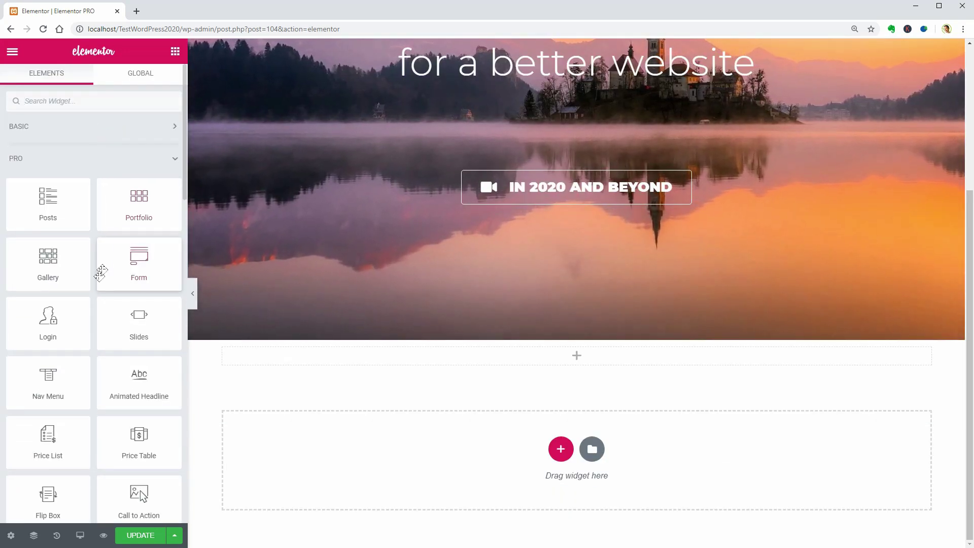
pyautogui.moveTo(140, 268); pyautogui.dragTo(603, 358)
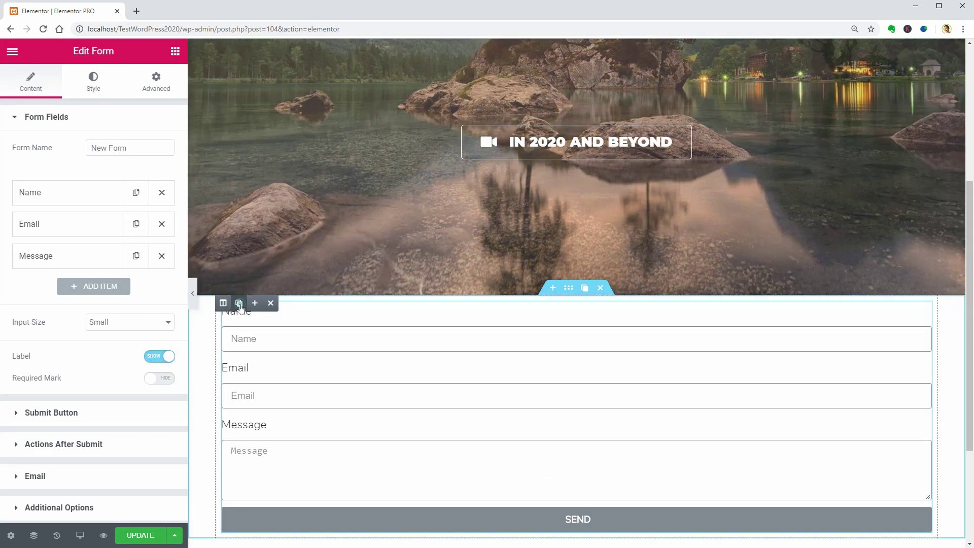
# Duplicate the form into three columns, keep only the middle form, and open its settings
pyautogui.click(238, 303)
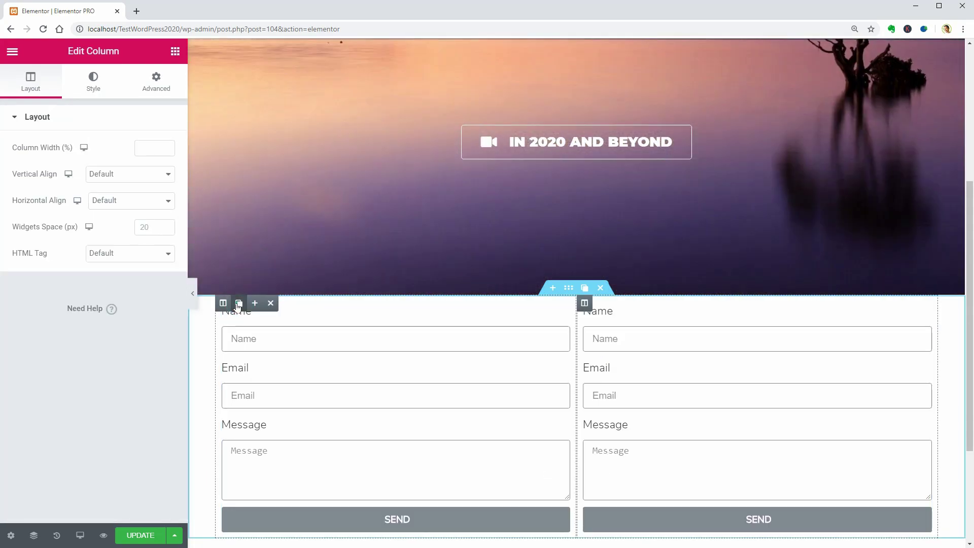
pyautogui.click(239, 303)
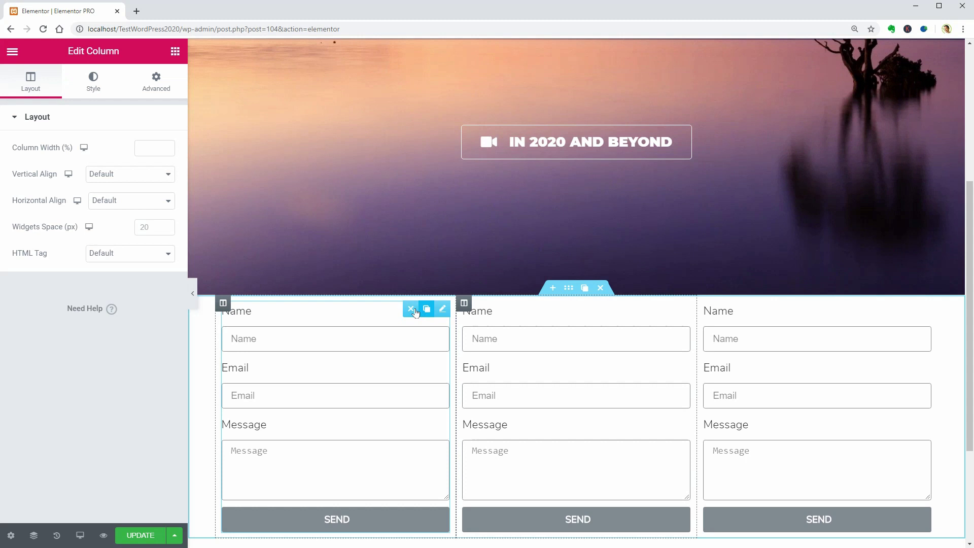
pyautogui.click(411, 309)
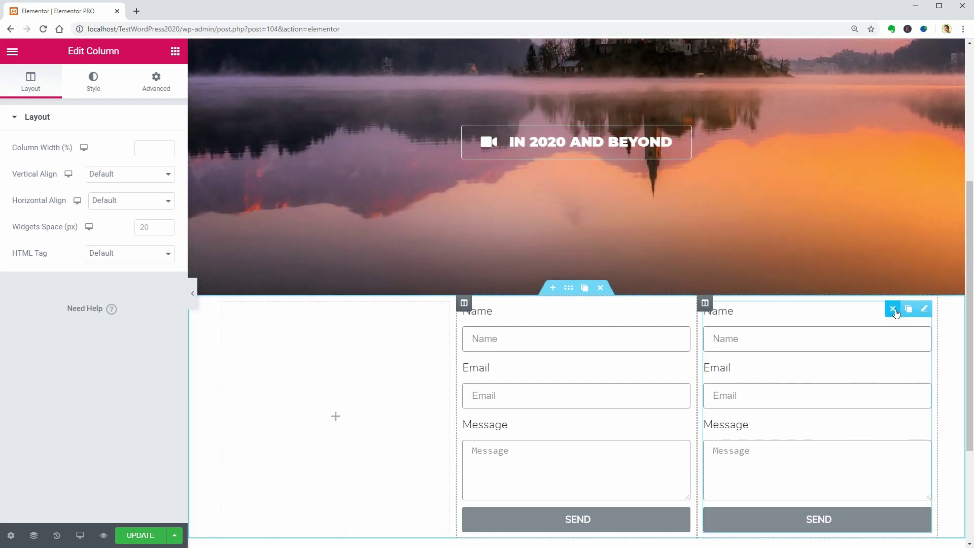
pyautogui.click(893, 310)
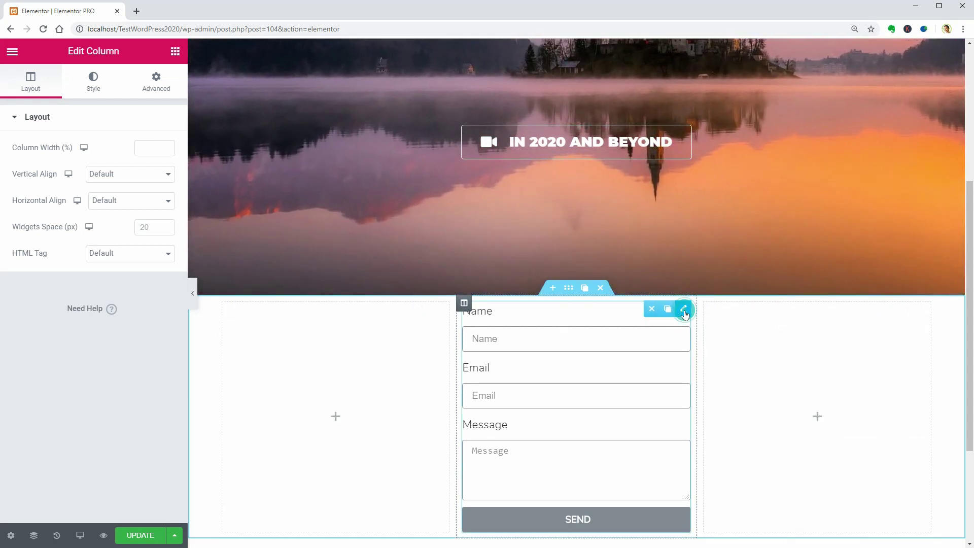
pyautogui.click(685, 312)
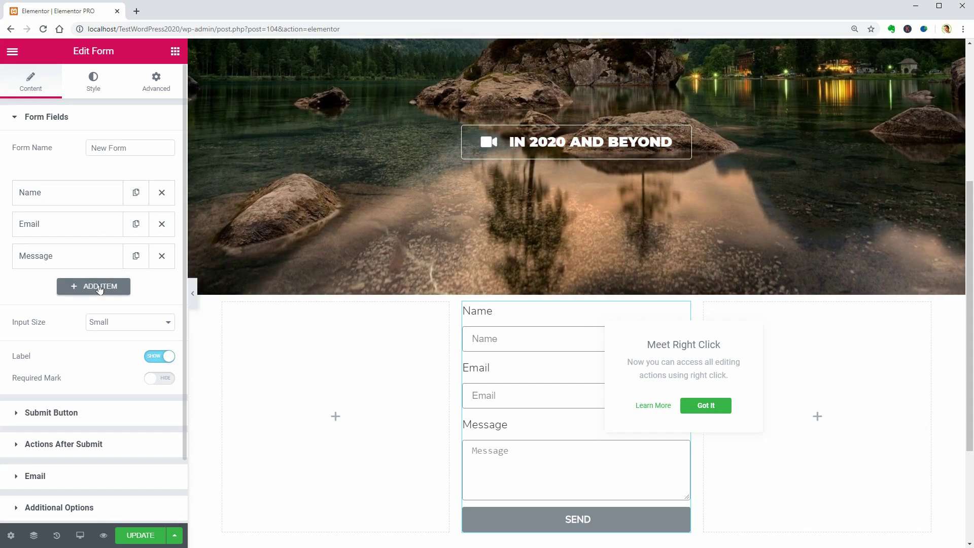
pyautogui.click(102, 286)
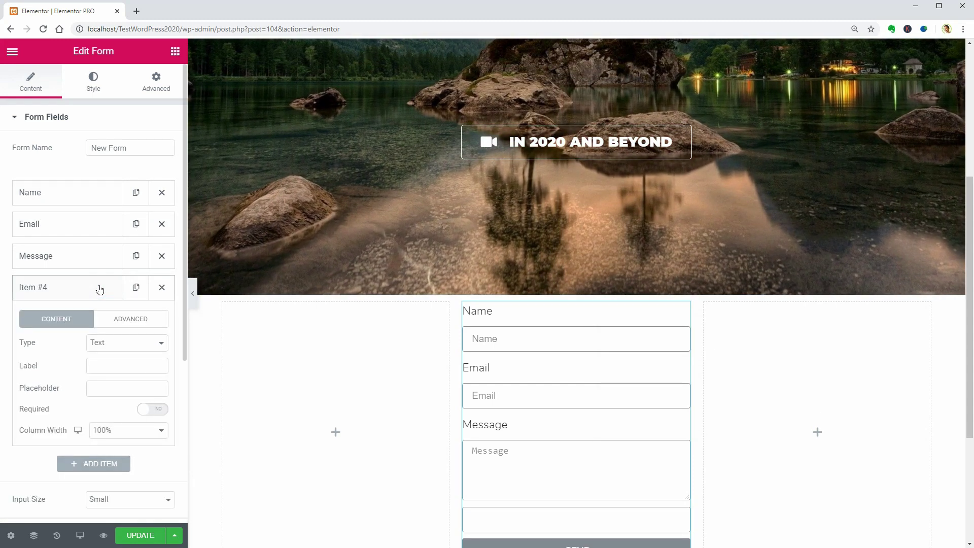
pyautogui.click(128, 342)
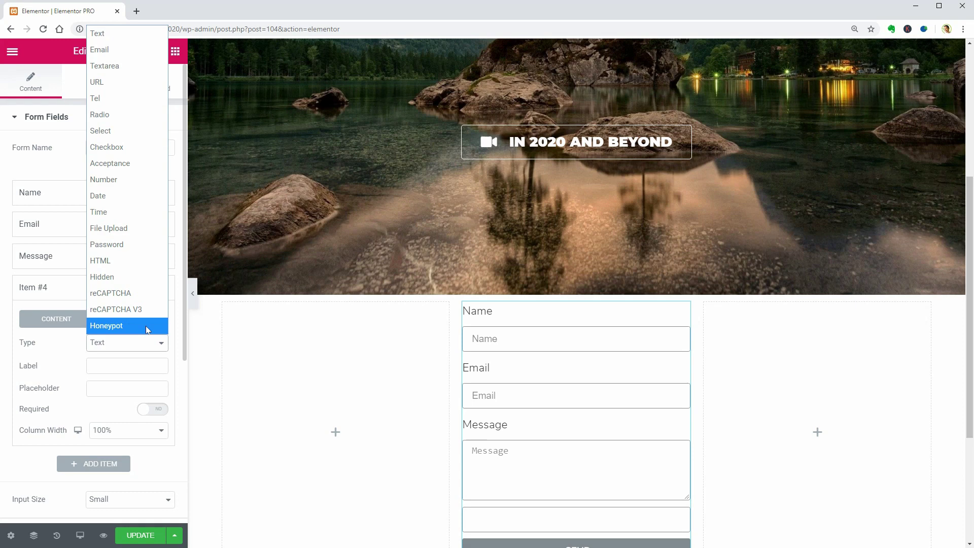
pyautogui.click(145, 326)
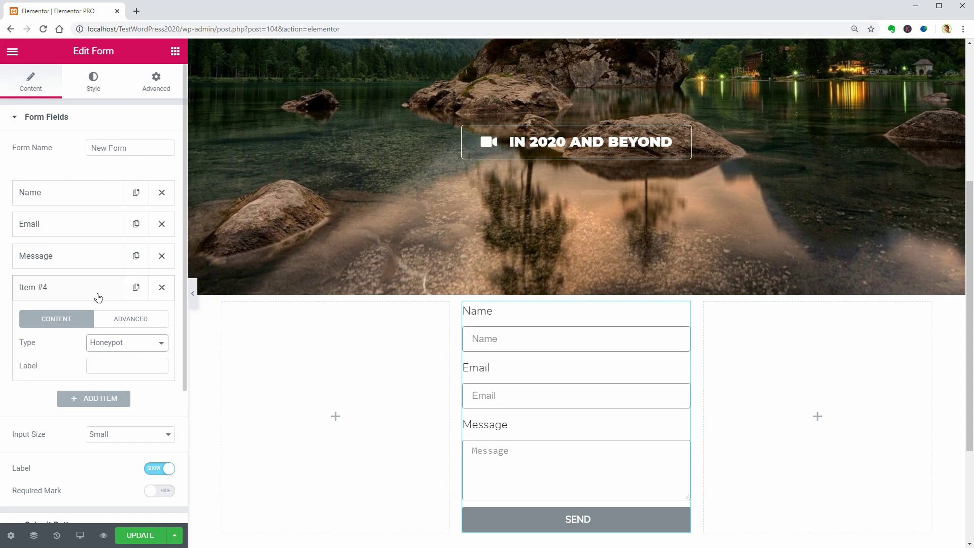
# Delete the Honeypot field and collapse the form field list
pyautogui.click(162, 288)
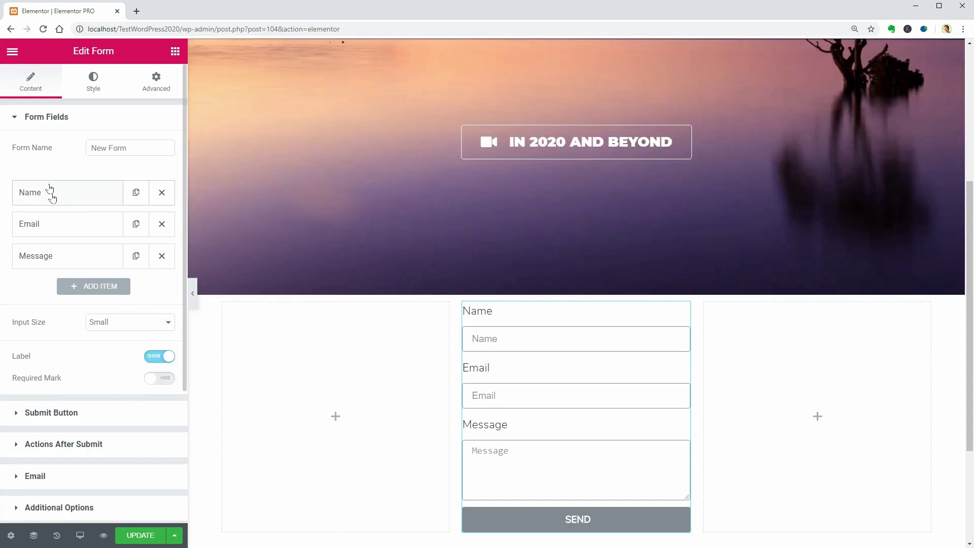
pyautogui.click(16, 127)
pyautogui.click(18, 152)
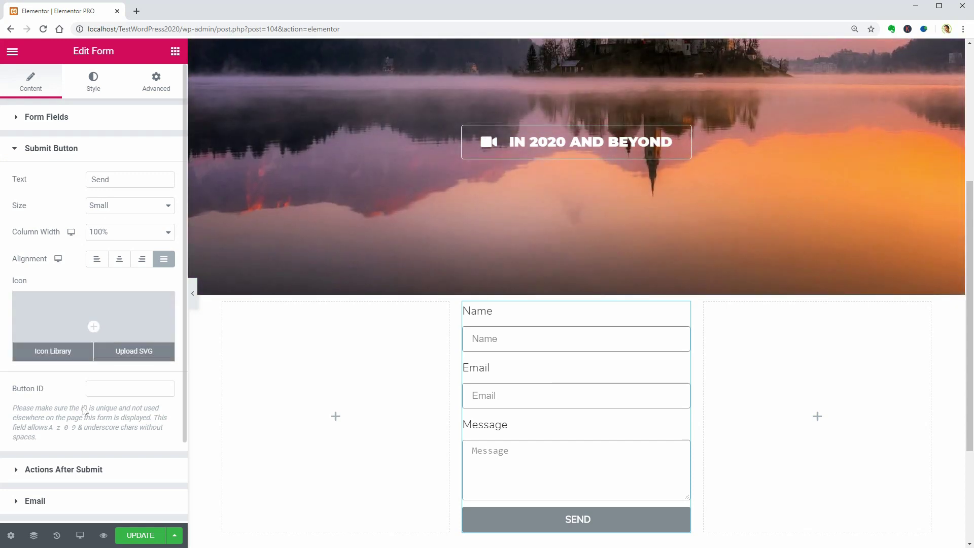
# Add Redirect alongside Email as an after-submit action of the form
pyautogui.click(65, 469)
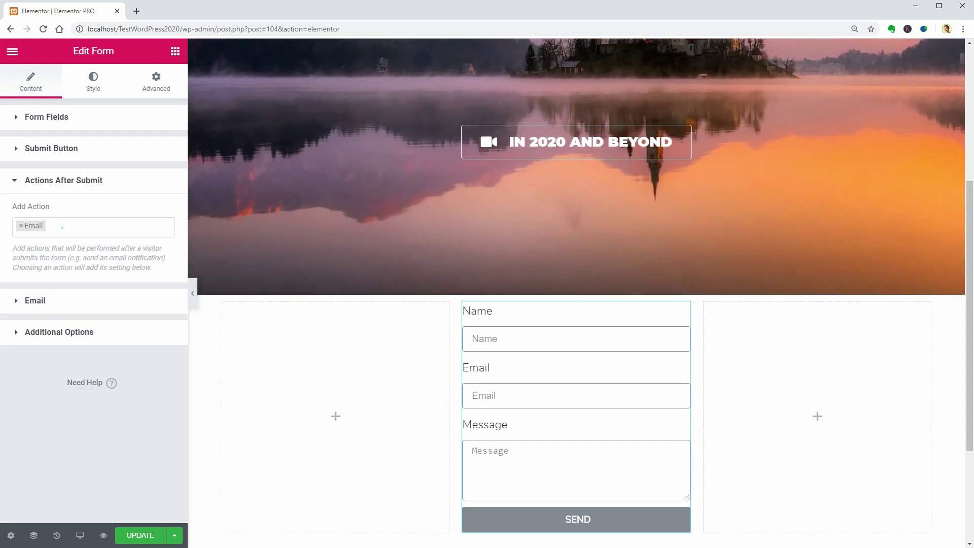
pyautogui.click(62, 227)
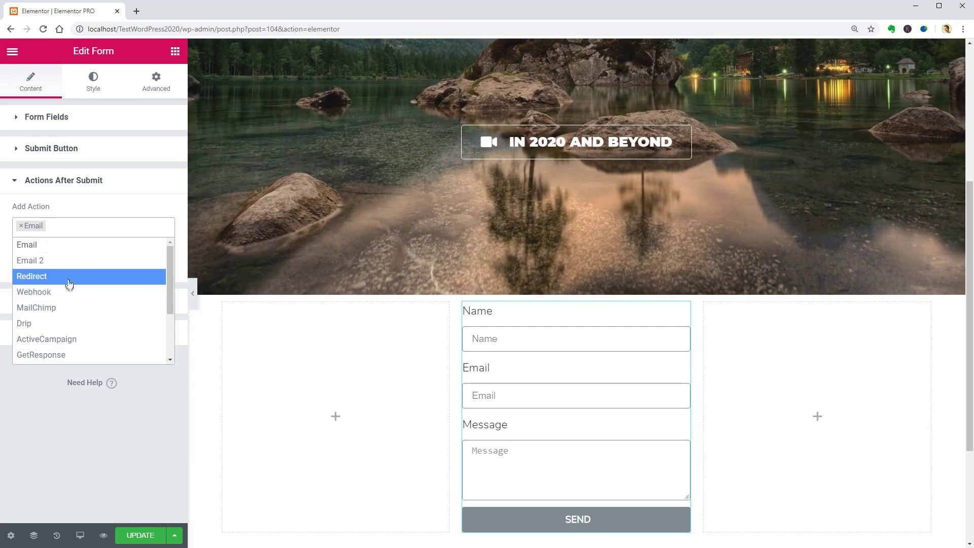
pyautogui.click(66, 276)
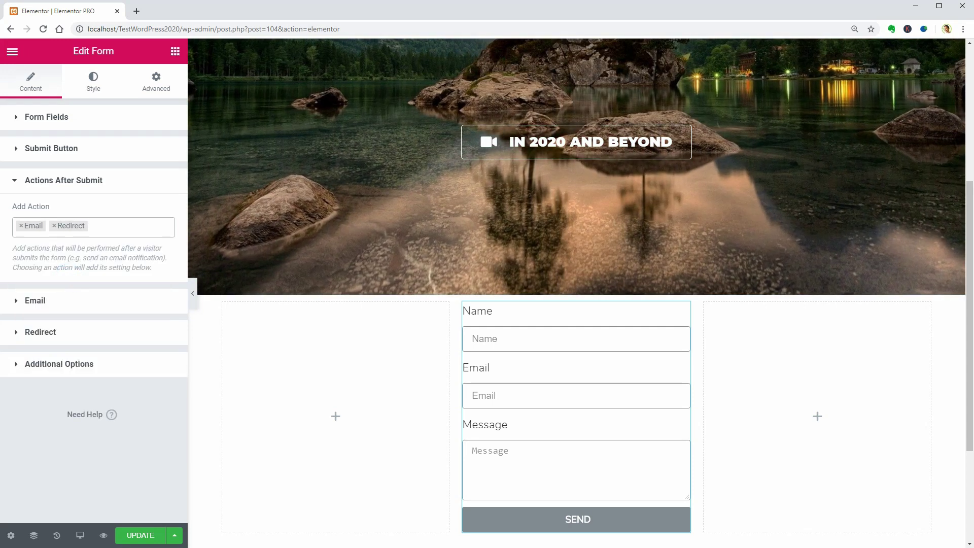
pyautogui.click(58, 332)
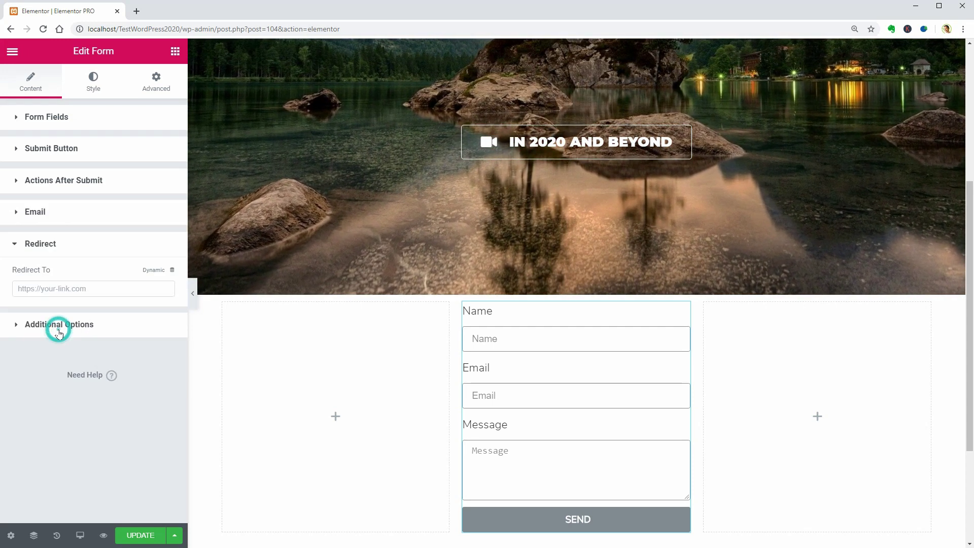
pyautogui.click(66, 183)
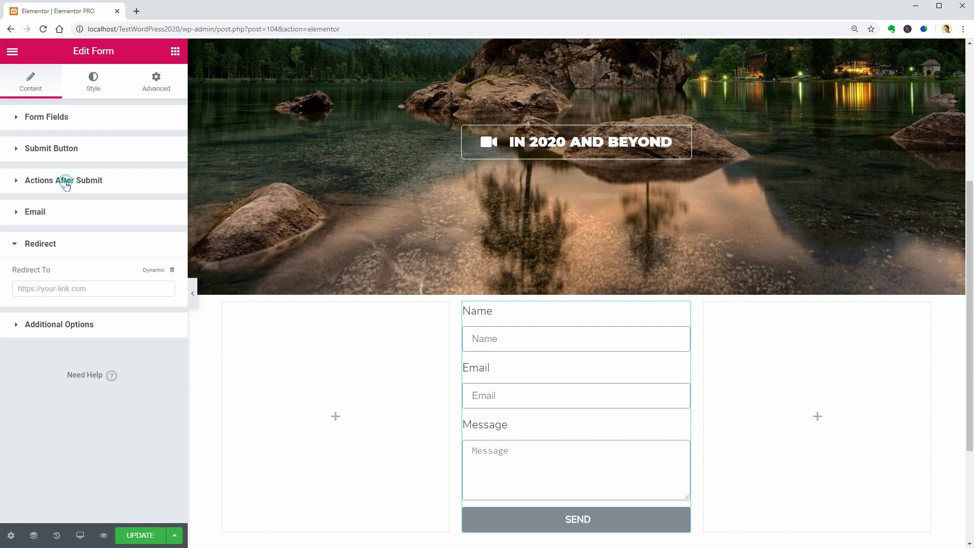
pyautogui.click(99, 225)
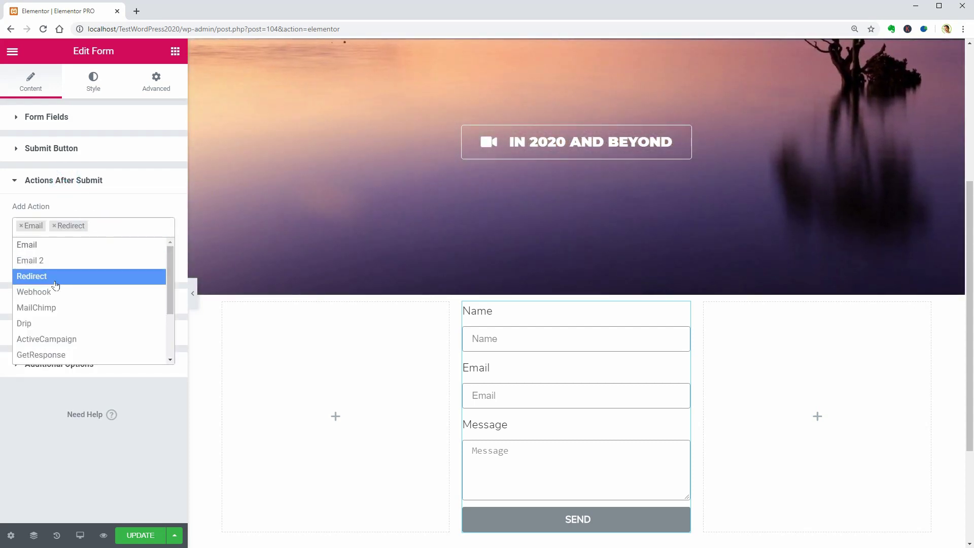
pyautogui.click(101, 227)
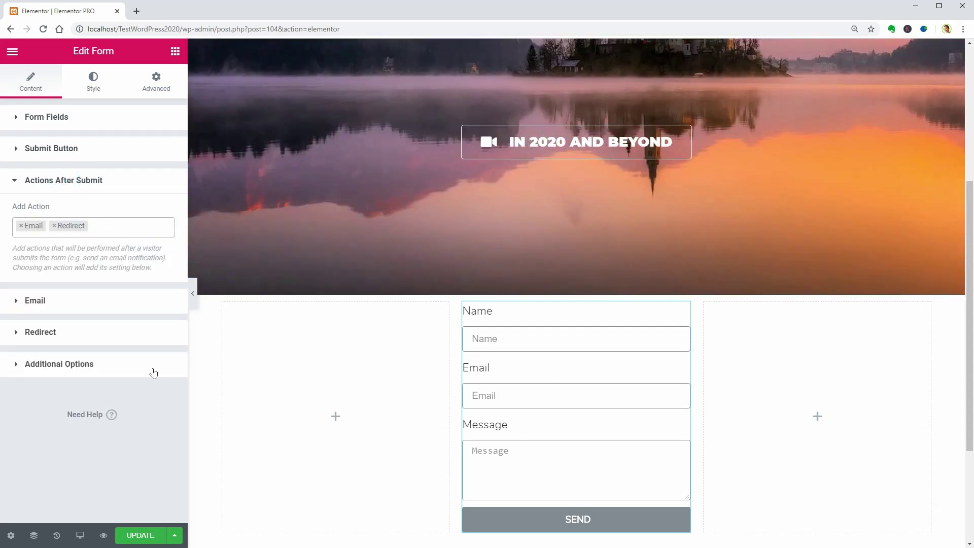
# Turn on Custom Messages in the form's Additional Options
pyautogui.click(121, 370)
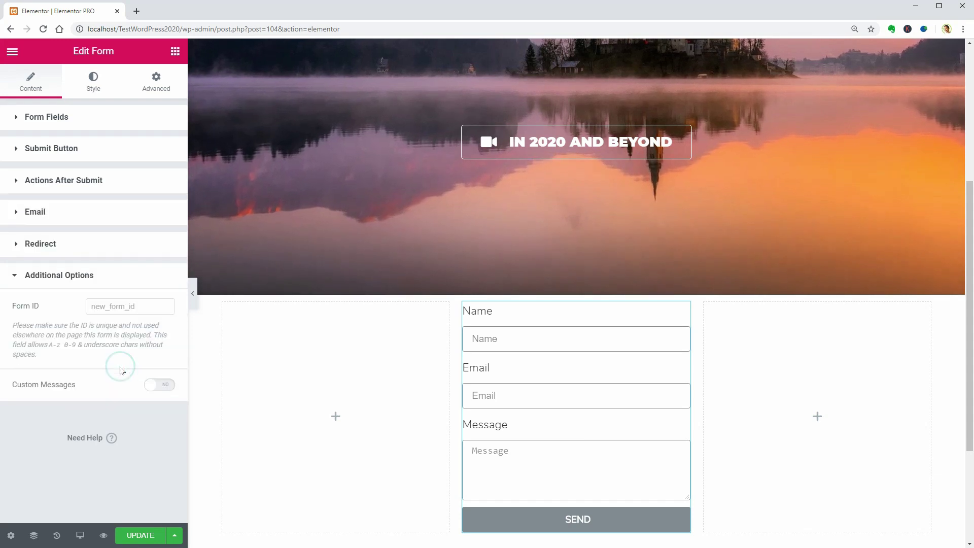
pyautogui.click(153, 387)
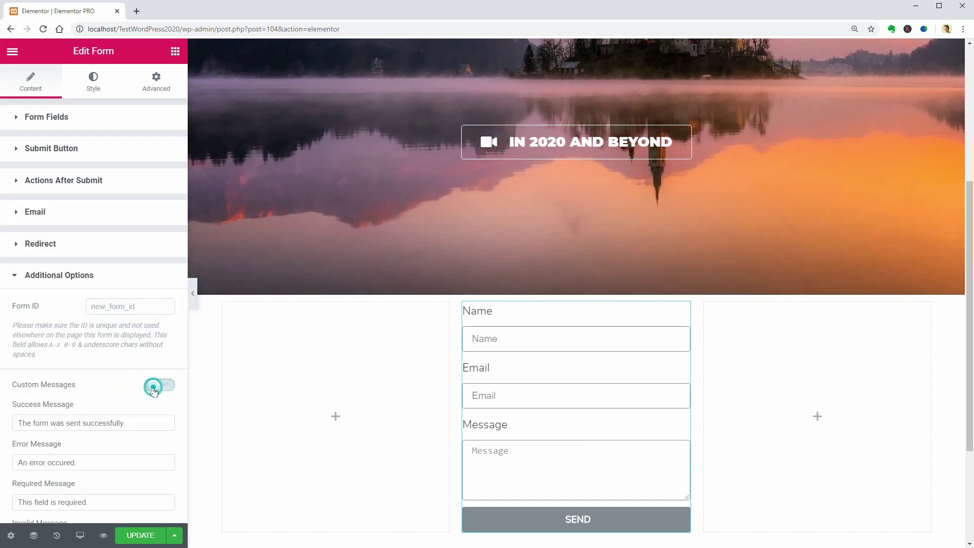
pyautogui.scroll(-2, 139, 447)
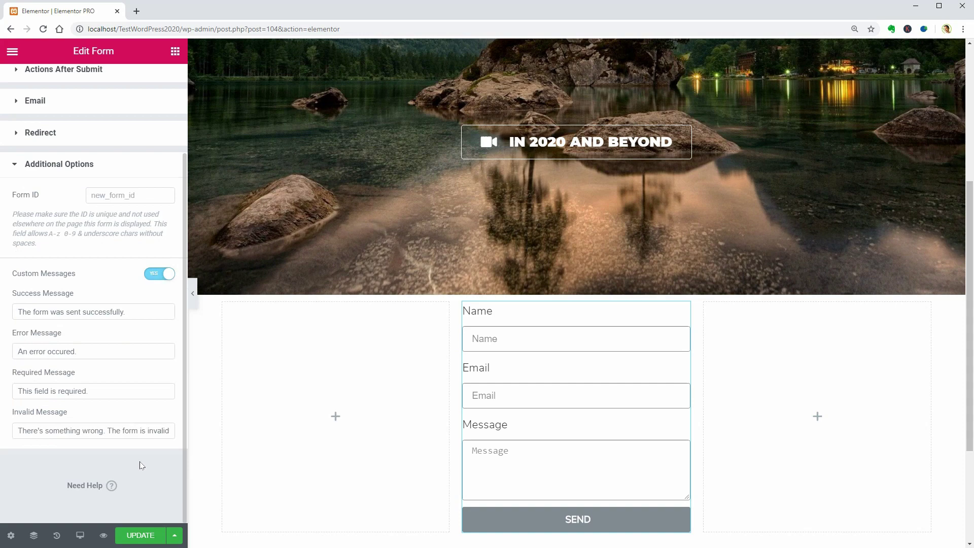
pyautogui.scroll(2, 141, 465)
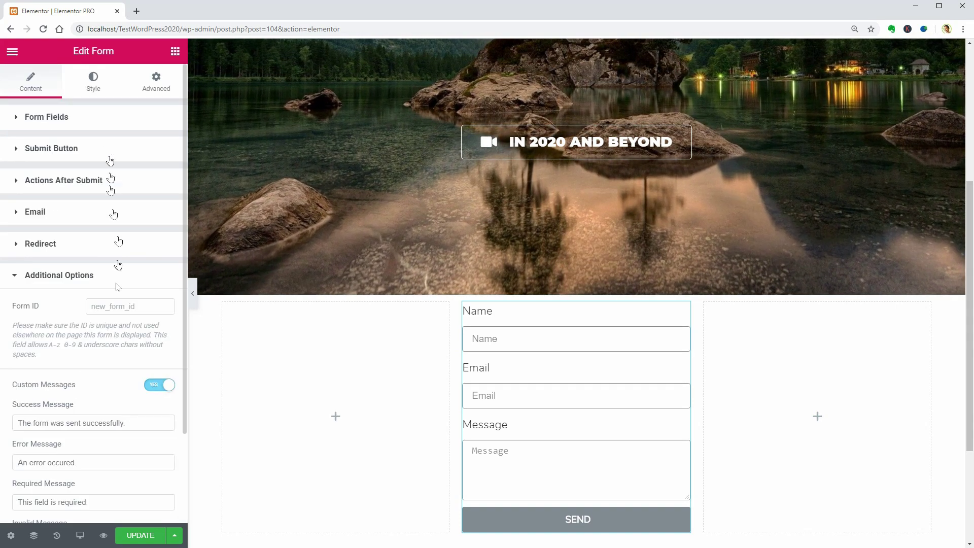
pyautogui.click(93, 90)
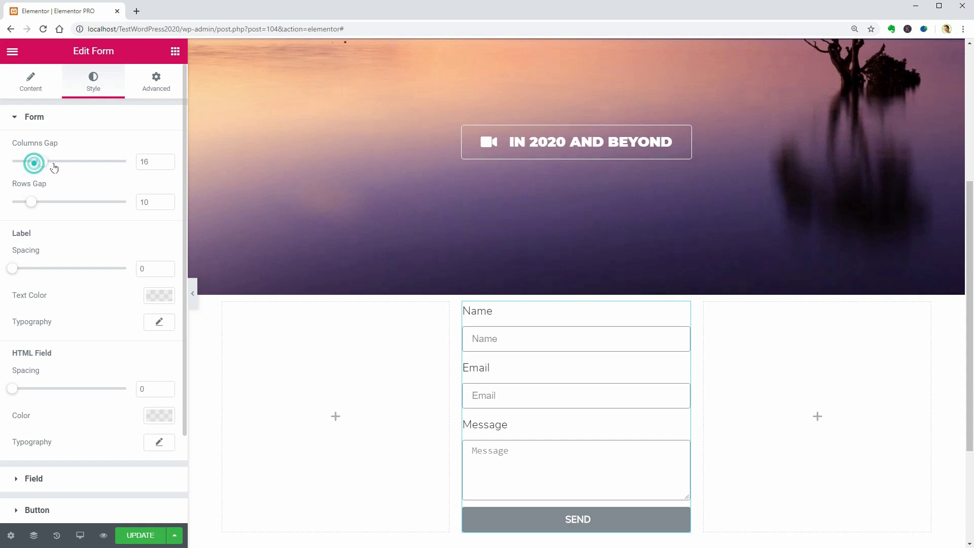
# Set Rows Gap to 15 and expand the Field, Button and Messages style sections
pyautogui.moveTo(32, 202); pyautogui.dragTo(46, 205)
pyautogui.scroll(-2, 83, 252)
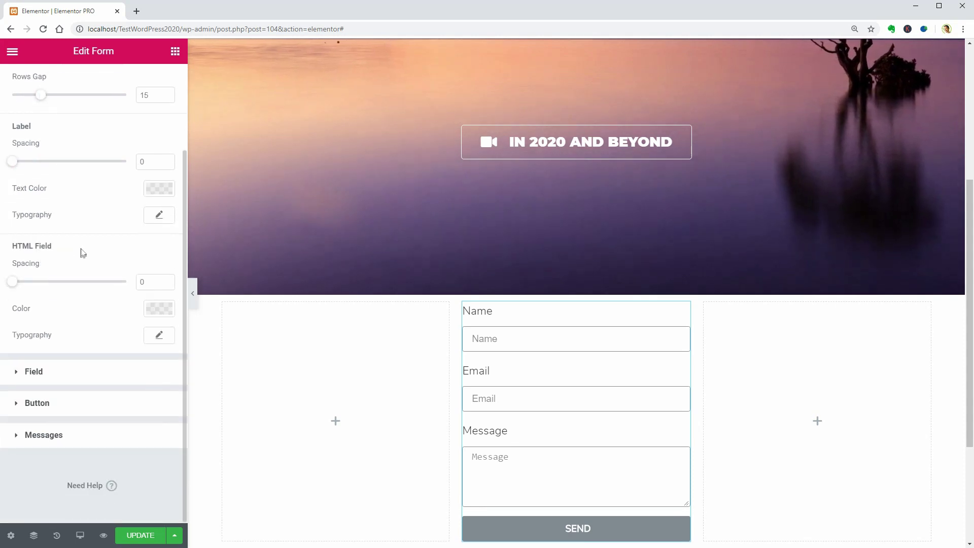
pyautogui.click(45, 375)
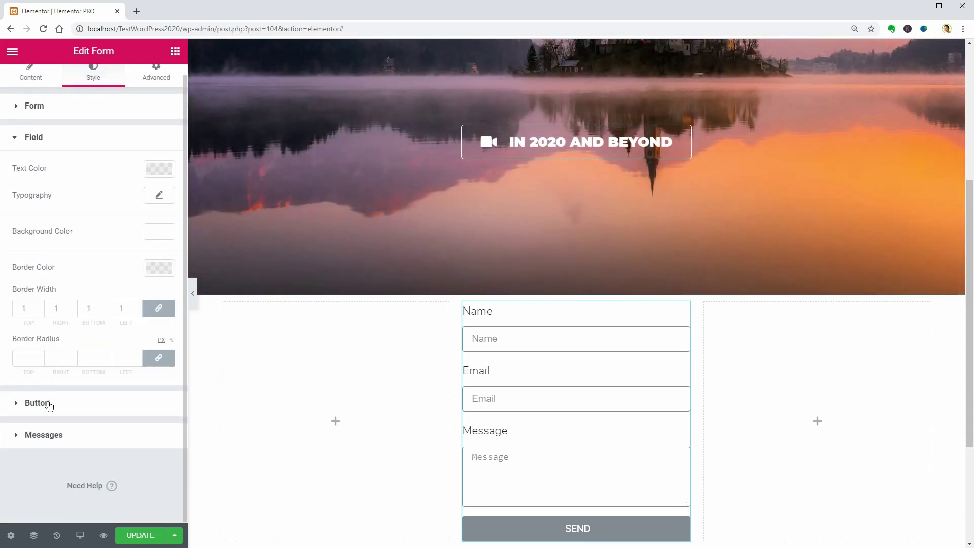
pyautogui.click(45, 402)
pyautogui.scroll(-1, 51, 424)
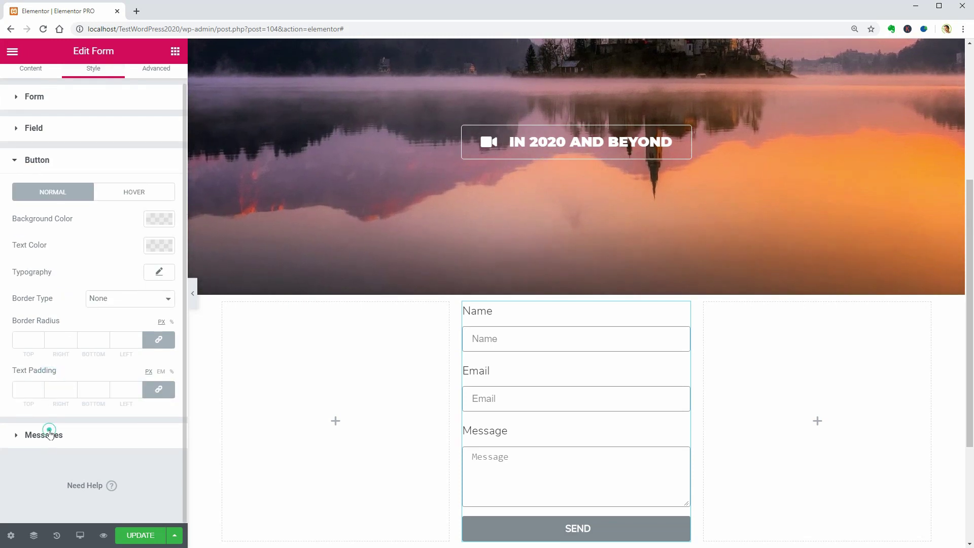
pyautogui.click(49, 435)
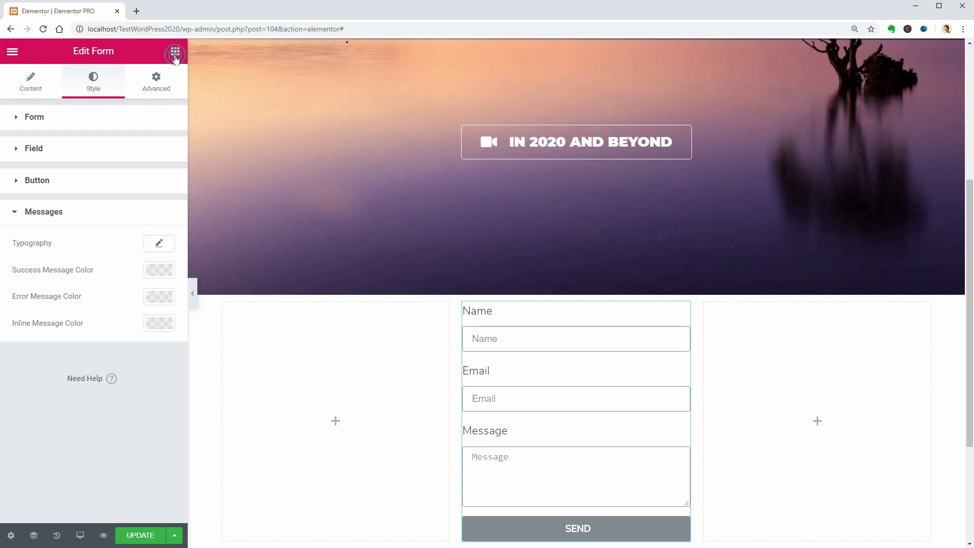
# Add a Login widget, delete the contact form, and move Login into the middle column
pyautogui.click(175, 55)
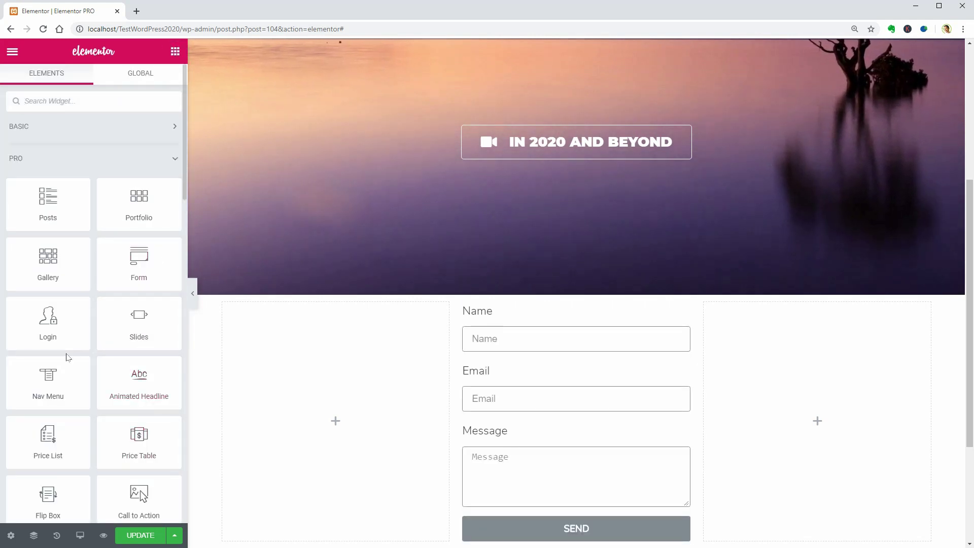
pyautogui.moveTo(65, 331); pyautogui.dragTo(794, 422)
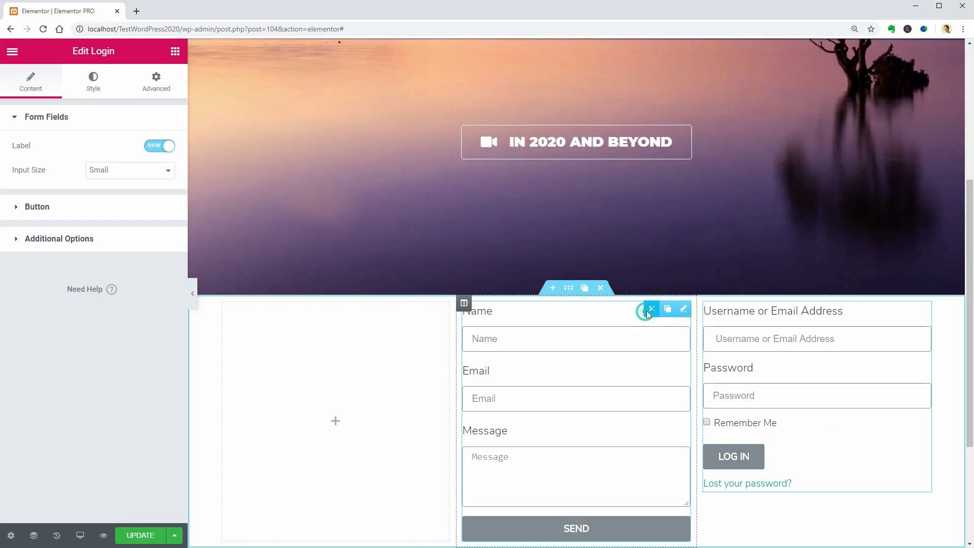
pyautogui.click(653, 309)
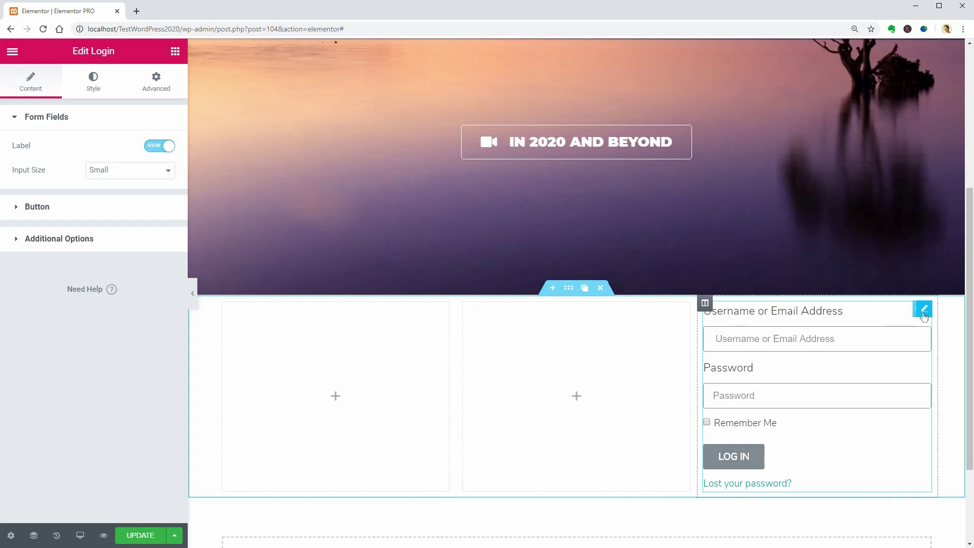
pyautogui.moveTo(924, 317); pyautogui.dragTo(572, 363)
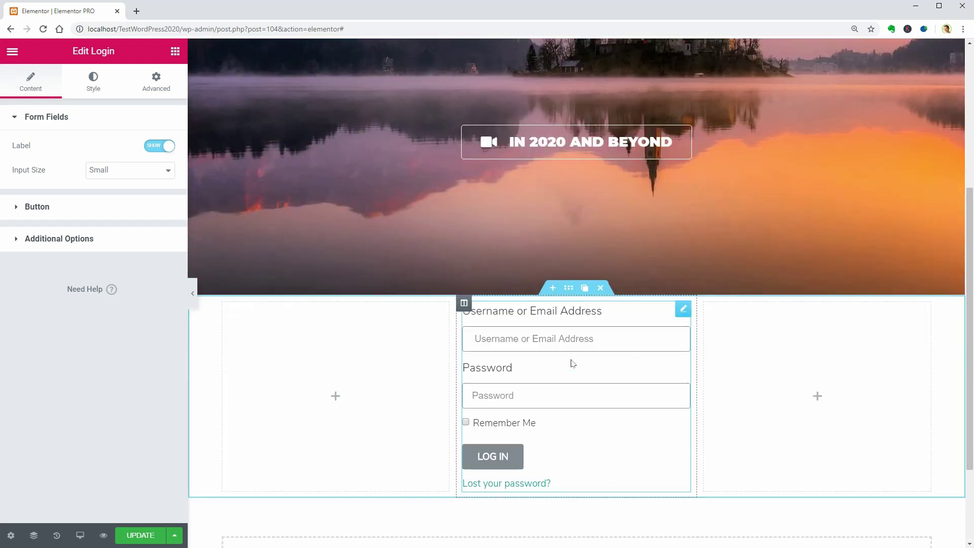
# Enable Redirect After Login in the Login widget's additional options
pyautogui.click(63, 242)
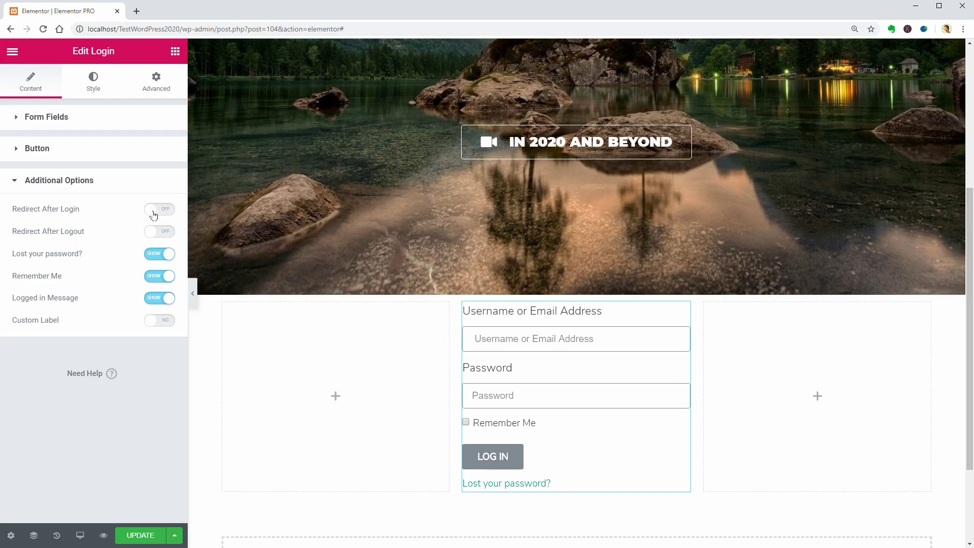
pyautogui.click(153, 215)
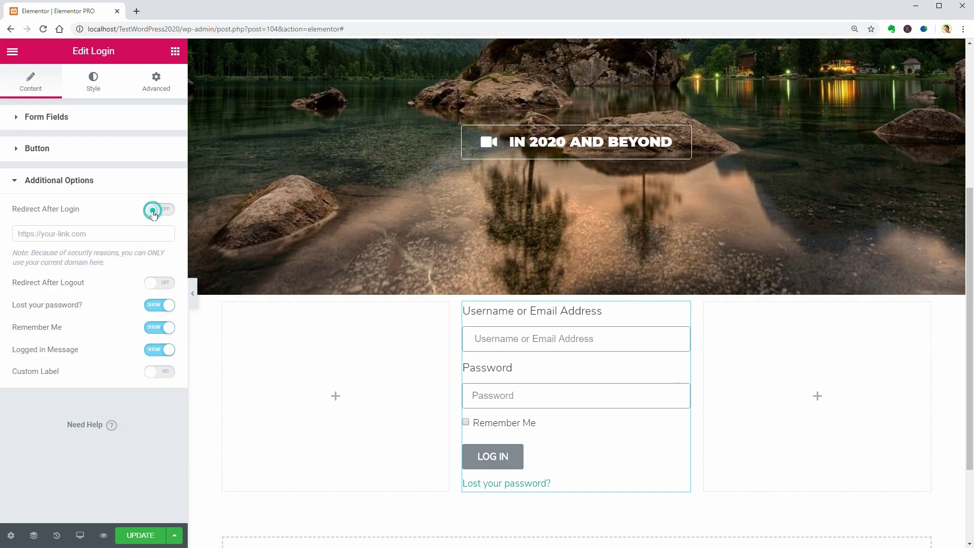
pyautogui.click(26, 233)
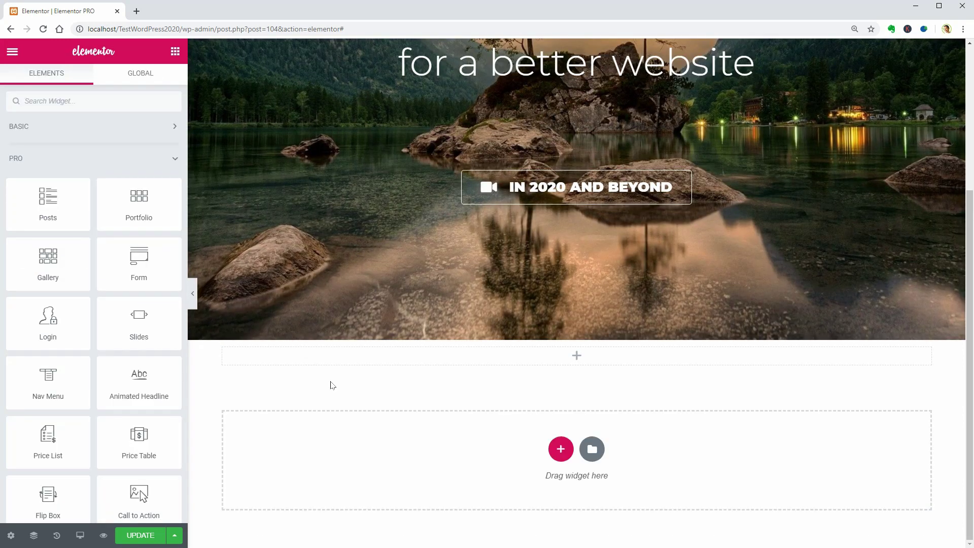
# Add a Slides widget below the hero and inspect the first slide's content and style
pyautogui.moveTo(144, 331); pyautogui.dragTo(549, 357)
pyautogui.scroll(-2, 550, 361)
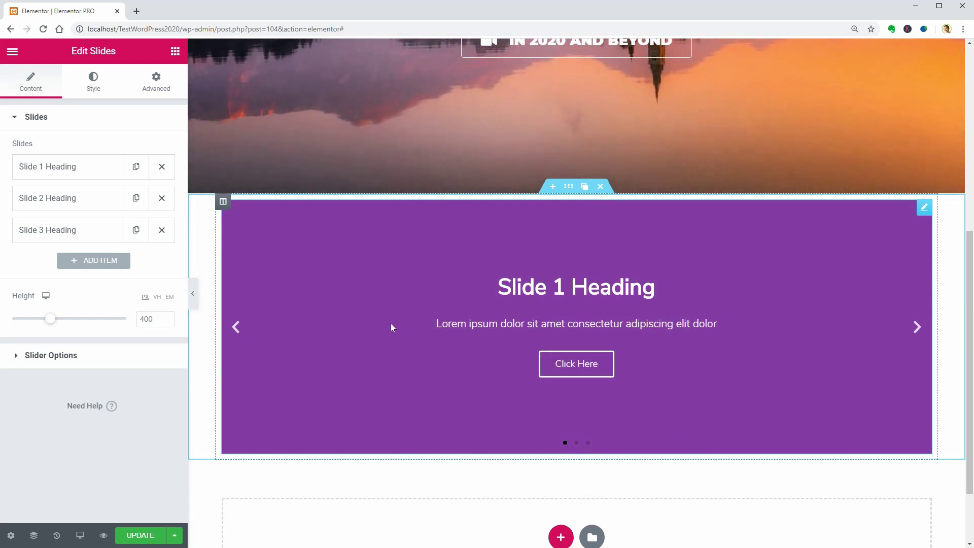
pyautogui.click(99, 170)
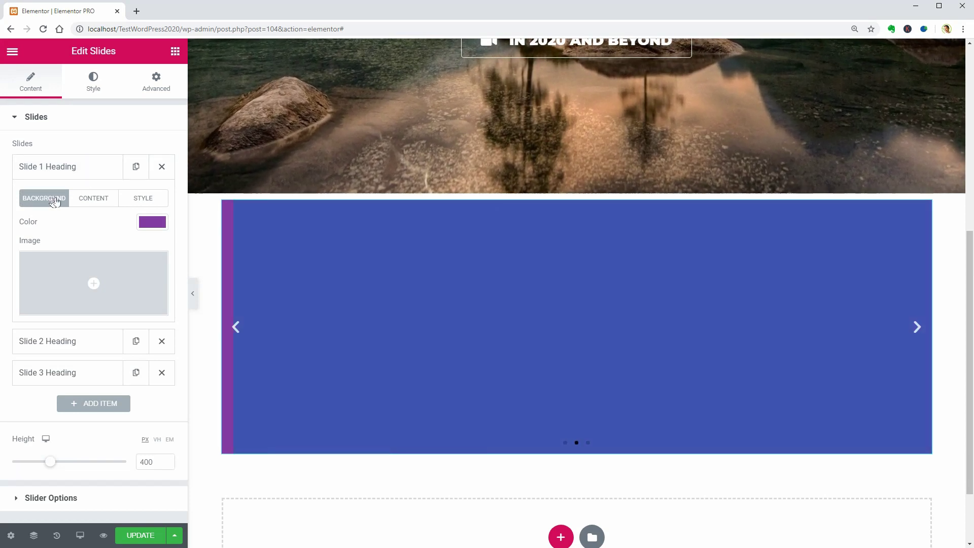
pyautogui.click(98, 199)
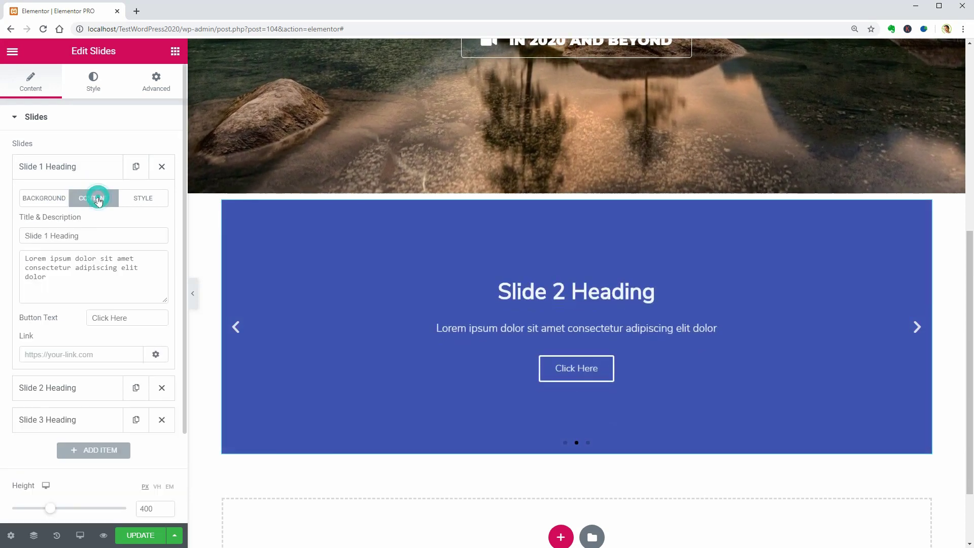
pyautogui.click(150, 199)
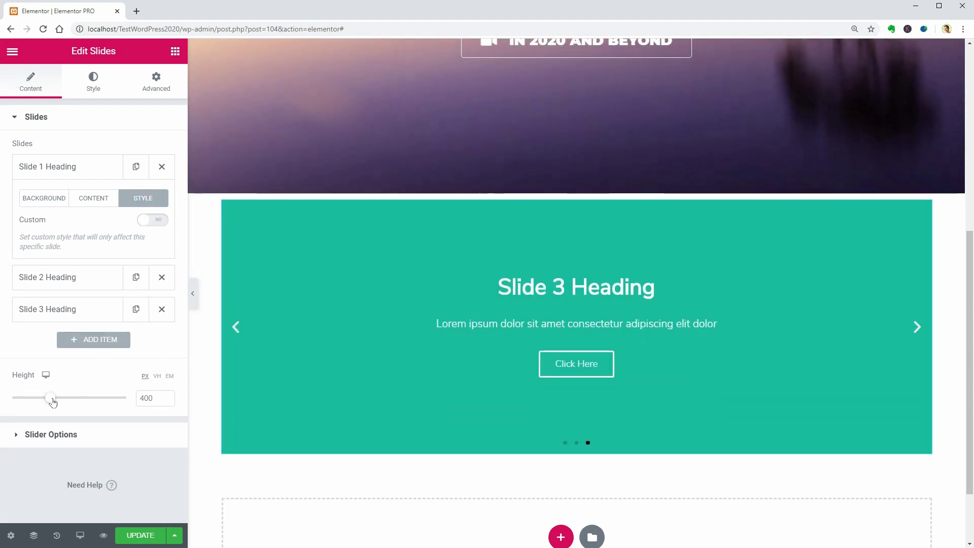
# Shorten the slider below 400 px, view Slider Options, then delete the carousel
pyautogui.moveTo(52, 401)
pyautogui.mouseDown()
pyautogui.moveTo(63, 401)
pyautogui.moveTo(46, 403)
pyautogui.mouseUp()
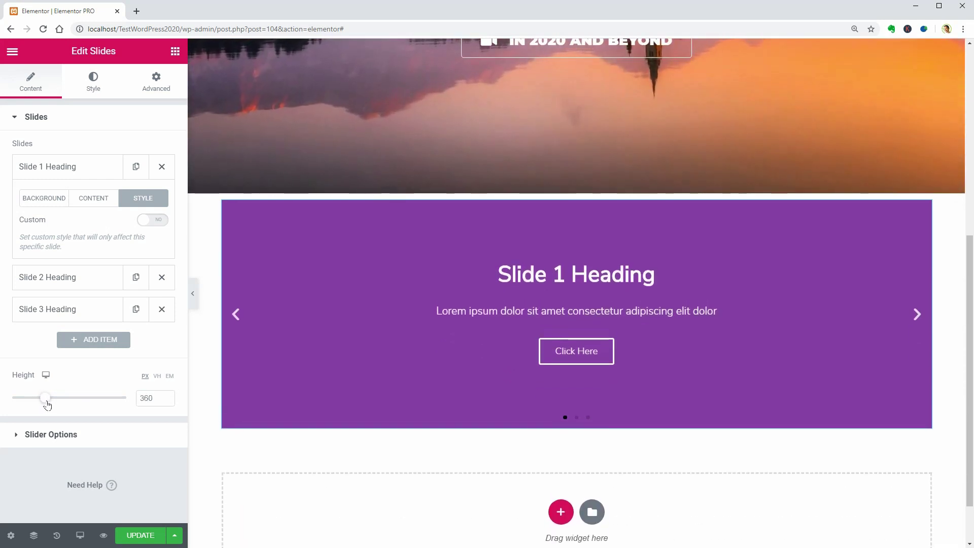
pyautogui.click(20, 435)
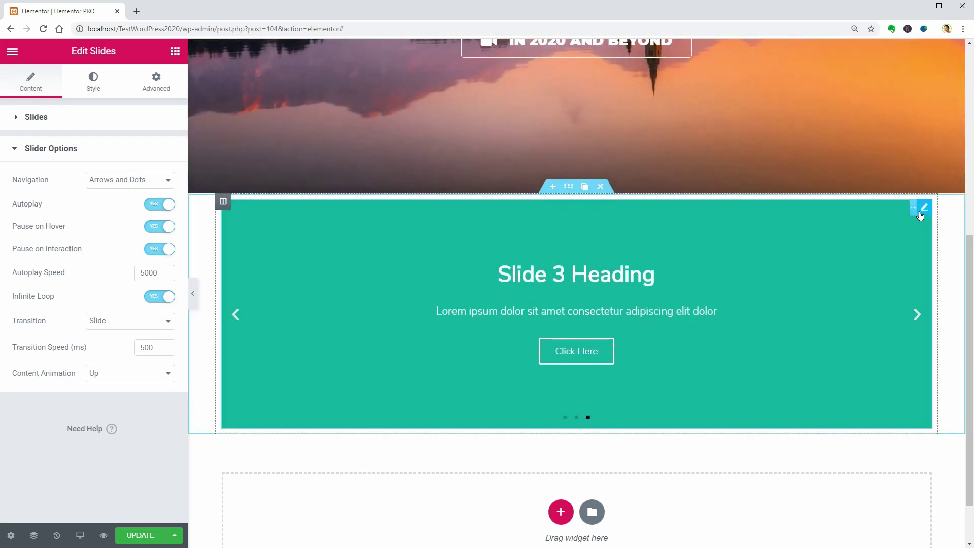
pyautogui.click(892, 207)
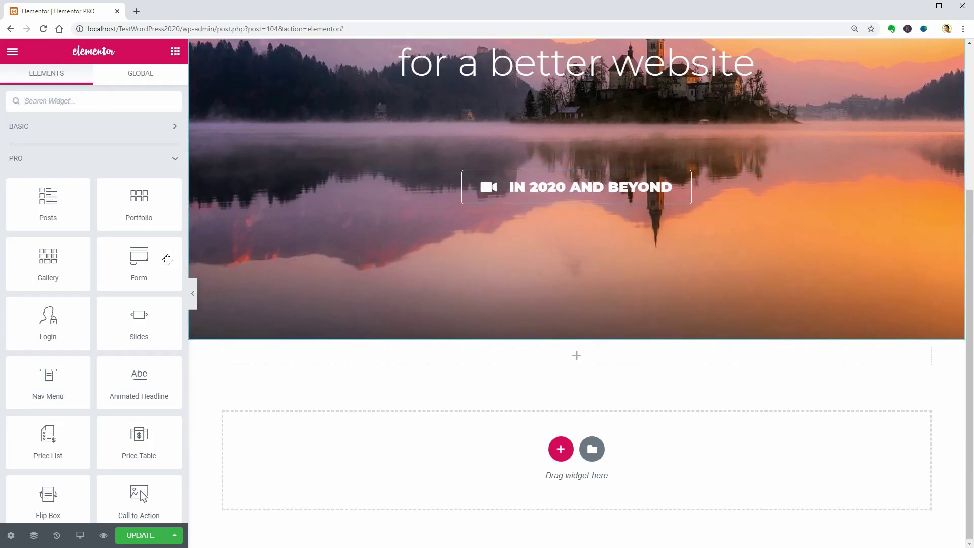
# Place a Nav Menu below the hero showing the 'test' menu with an Overline pointer
pyautogui.moveTo(36, 387); pyautogui.dragTo(568, 365)
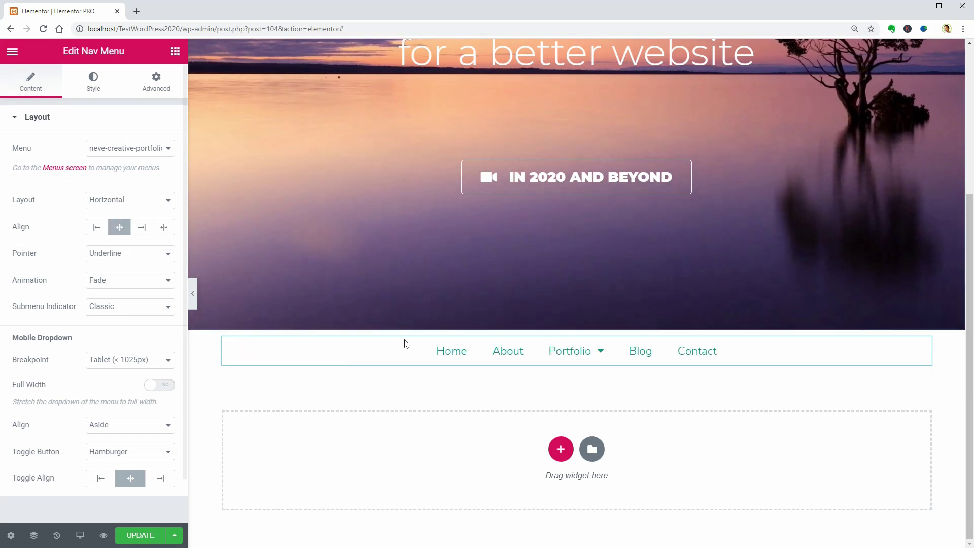
pyautogui.moveTo(603, 364)
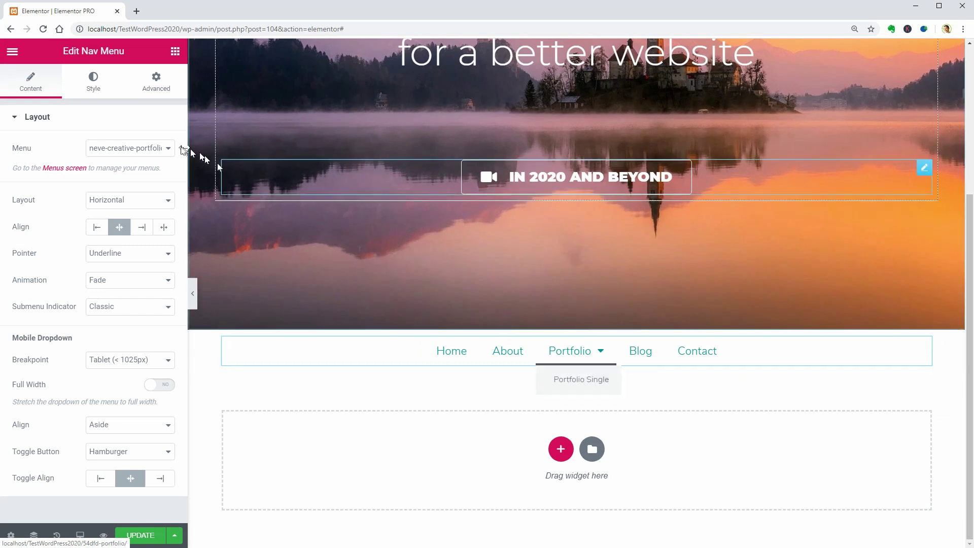
pyautogui.click(168, 147)
pyautogui.click(155, 182)
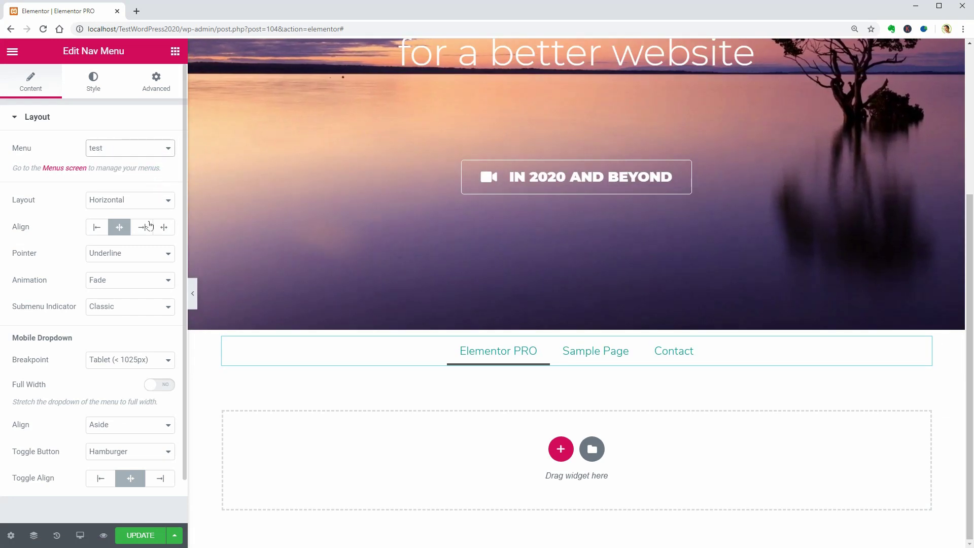
pyautogui.click(118, 256)
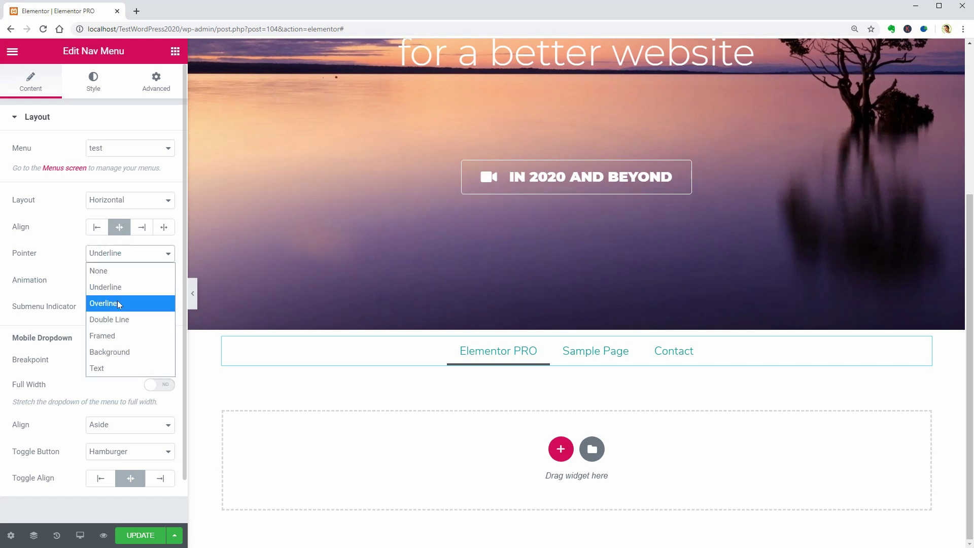
pyautogui.click(117, 303)
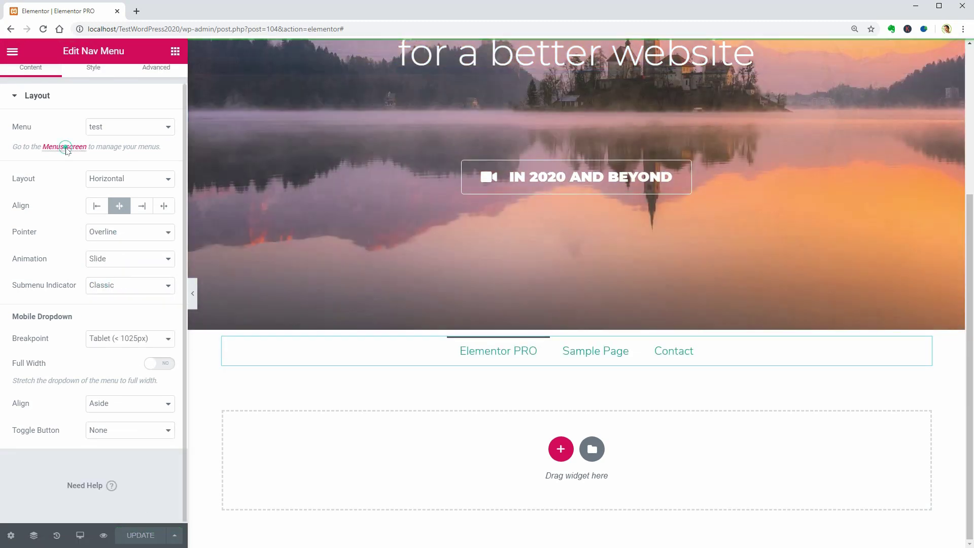
# Create a new WordPress menu named 'nav menu' on the Menus screen
pyautogui.click(65, 148)
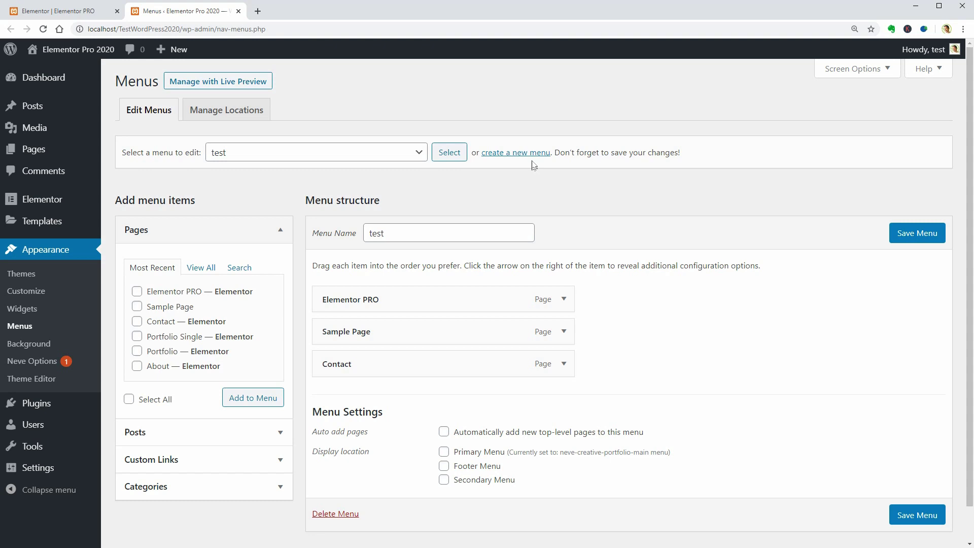
pyautogui.click(526, 152)
pyautogui.write('nav menu')
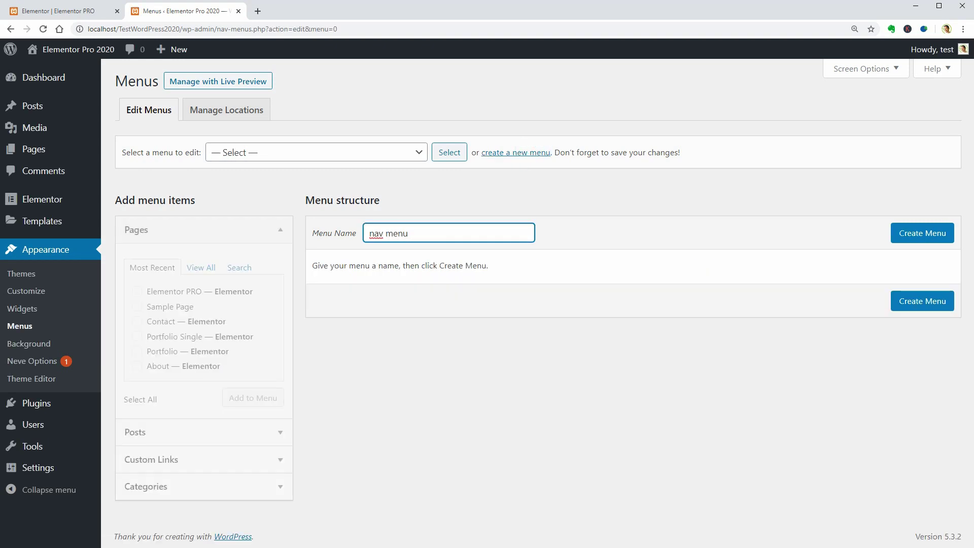
pyautogui.click(922, 234)
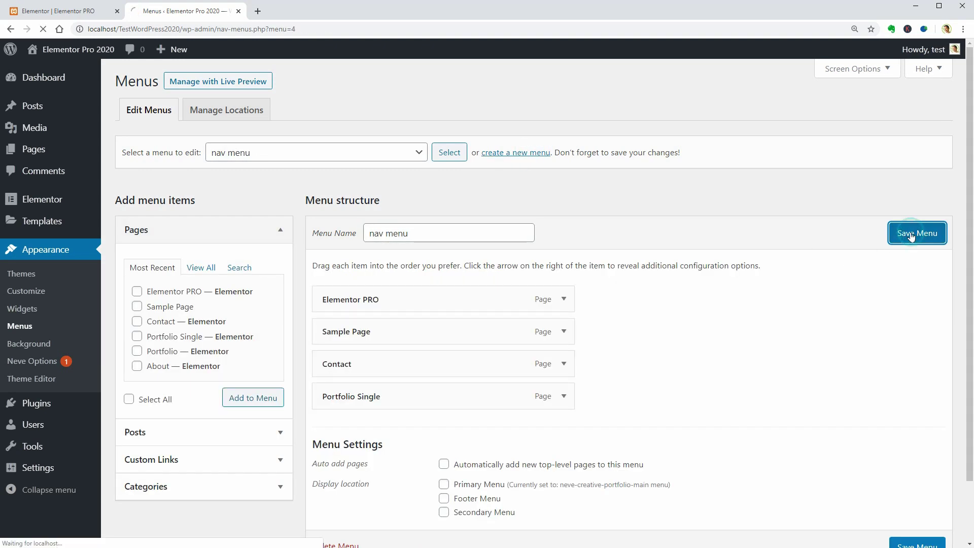
pyautogui.click(77, 15)
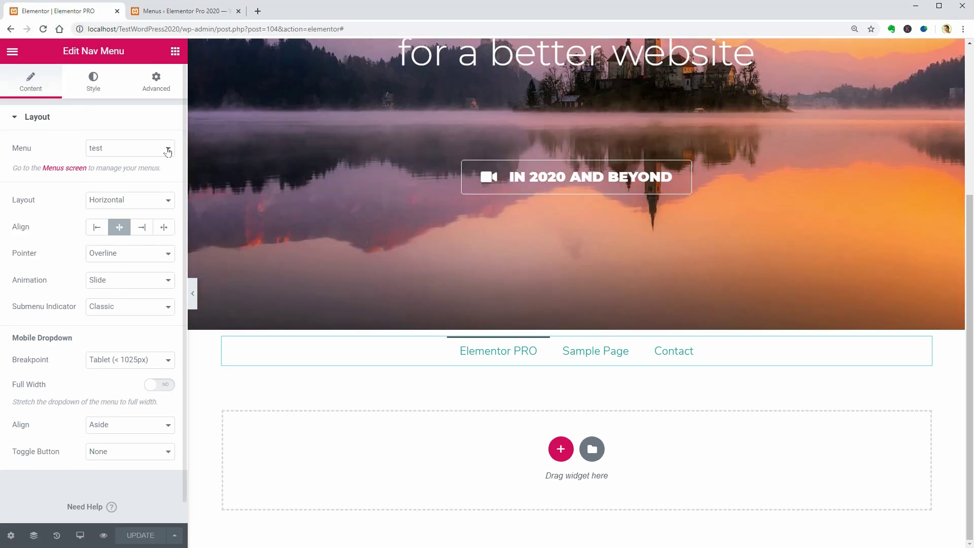
# Switch the Nav Menu widget to 'nav menu', then delete the widget
pyautogui.click(168, 147)
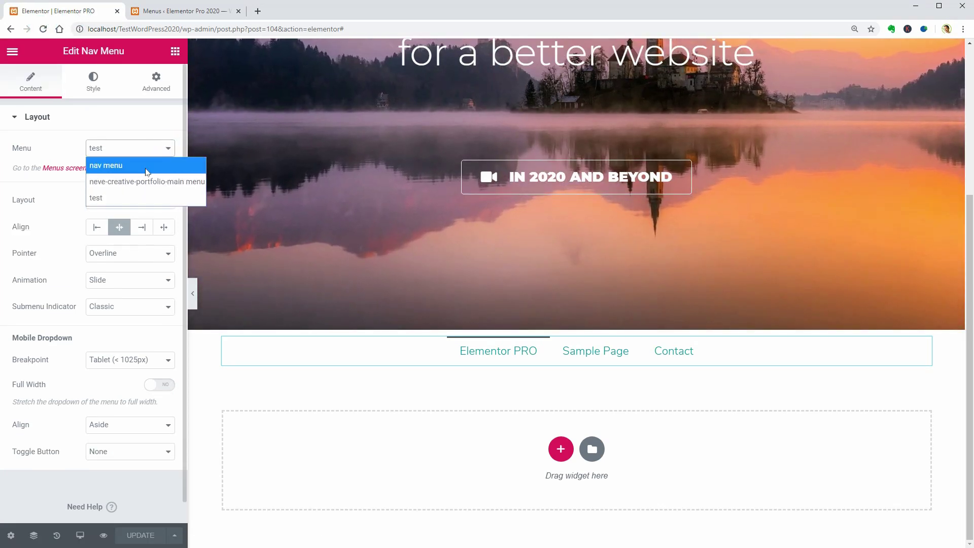
pyautogui.click(145, 165)
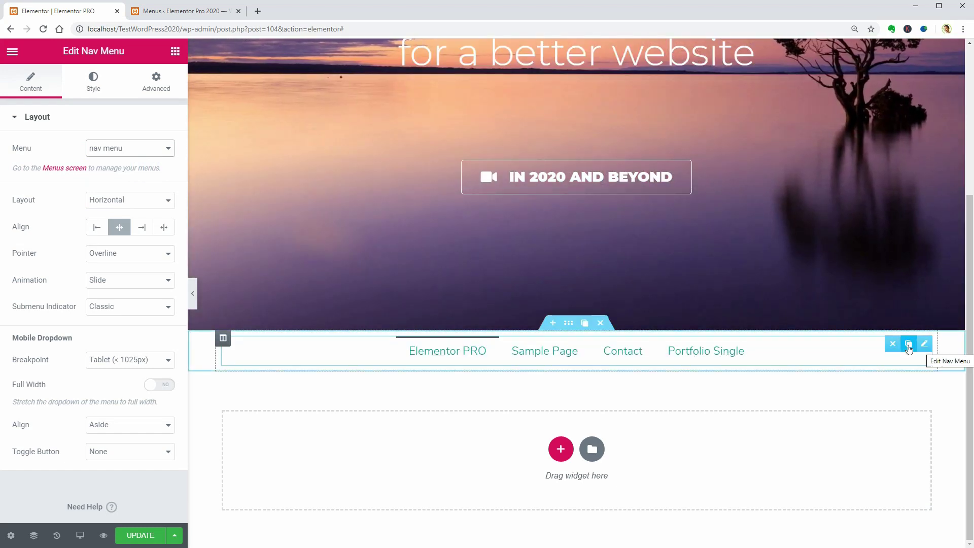
pyautogui.click(891, 343)
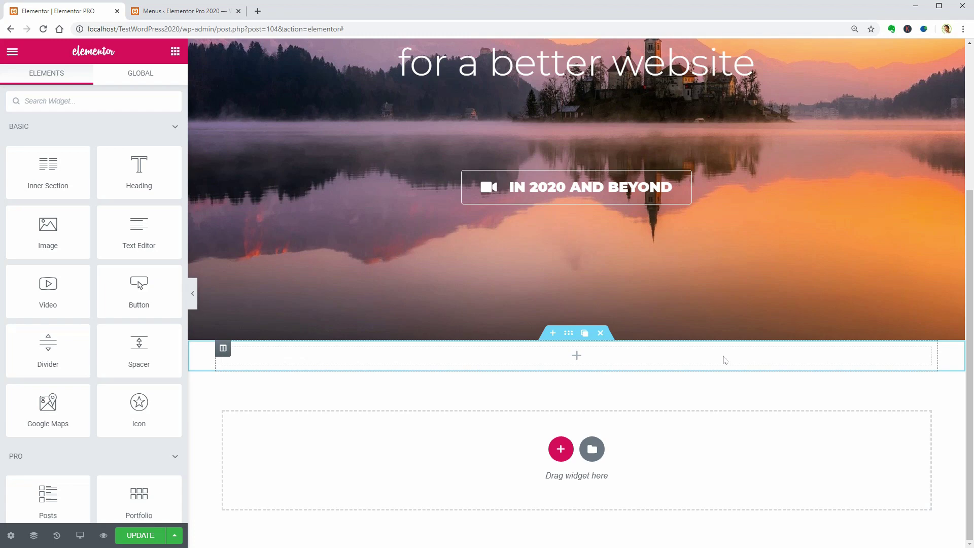
# Select the word 'better' in the 'for a better website' heading
pyautogui.scroll(4, 725, 359)
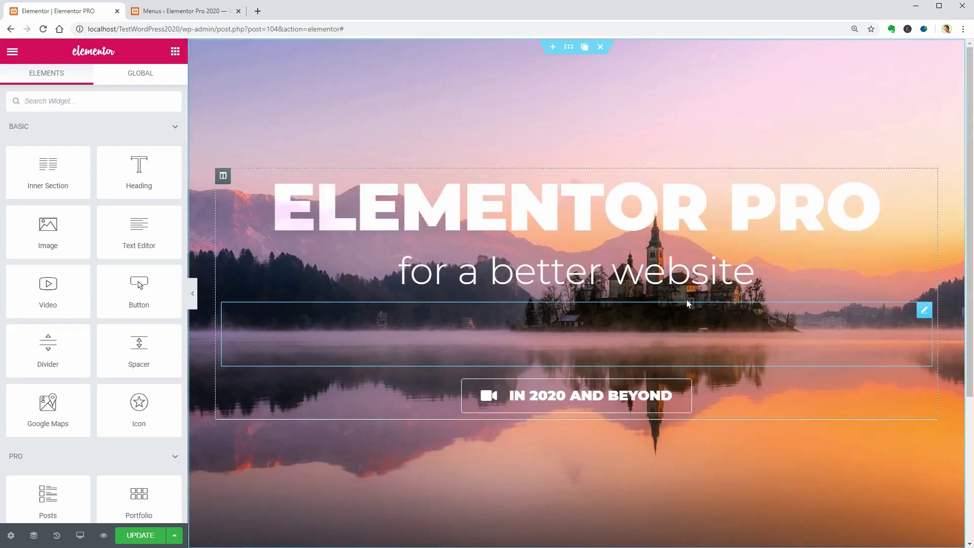
pyautogui.click(755, 270)
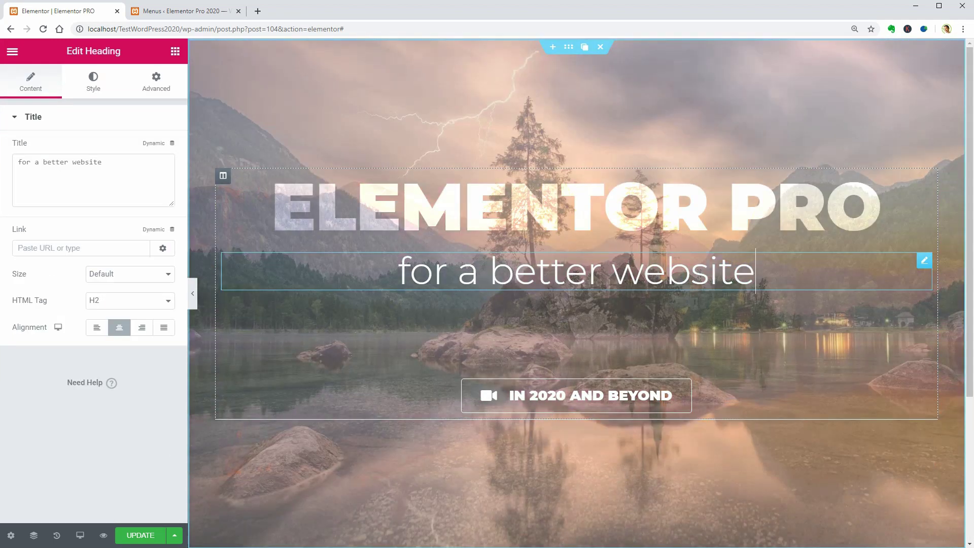
pyautogui.moveTo(490, 271); pyautogui.dragTo(601, 274)
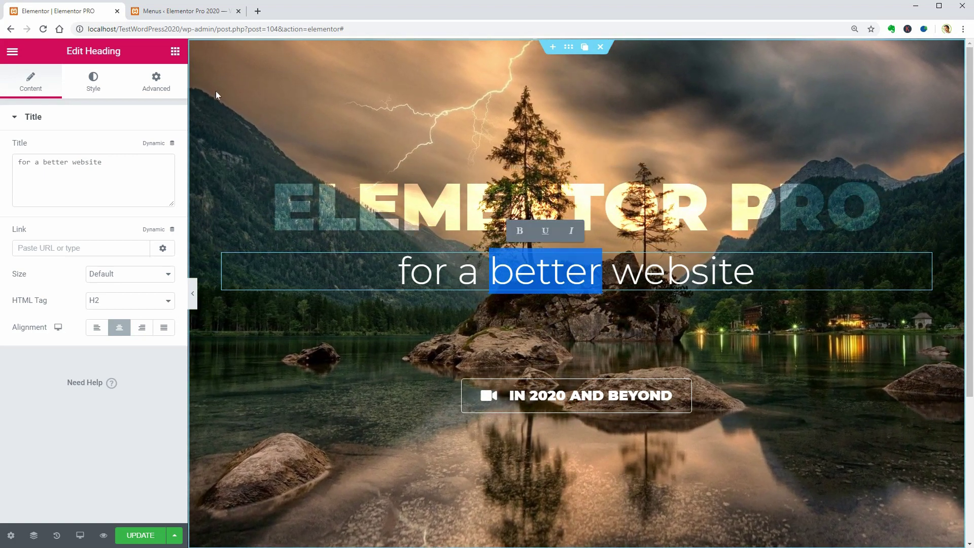
# Add a Rotating, Typing Animated Headline: lead-in 'for a', words stunning, perfect, modern
pyautogui.click(175, 51)
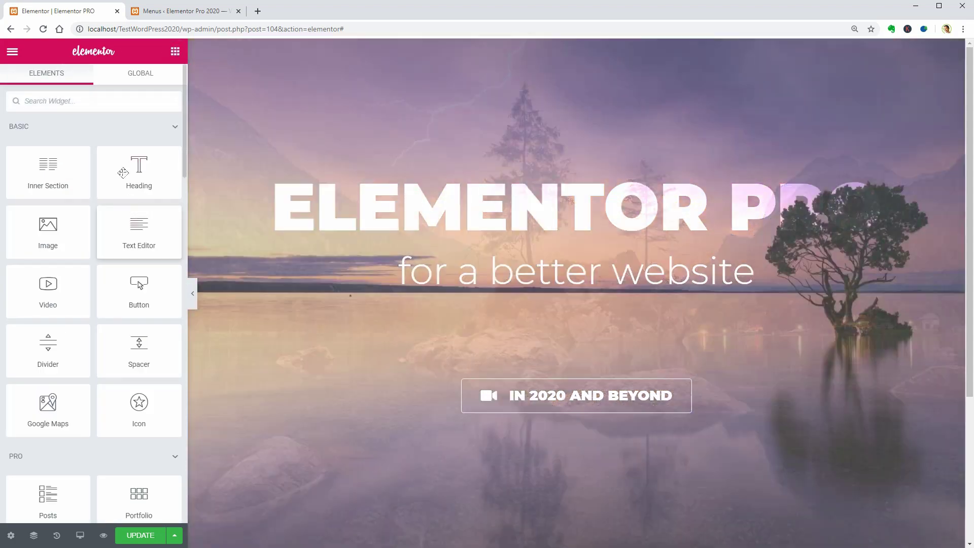
pyautogui.click(136, 128)
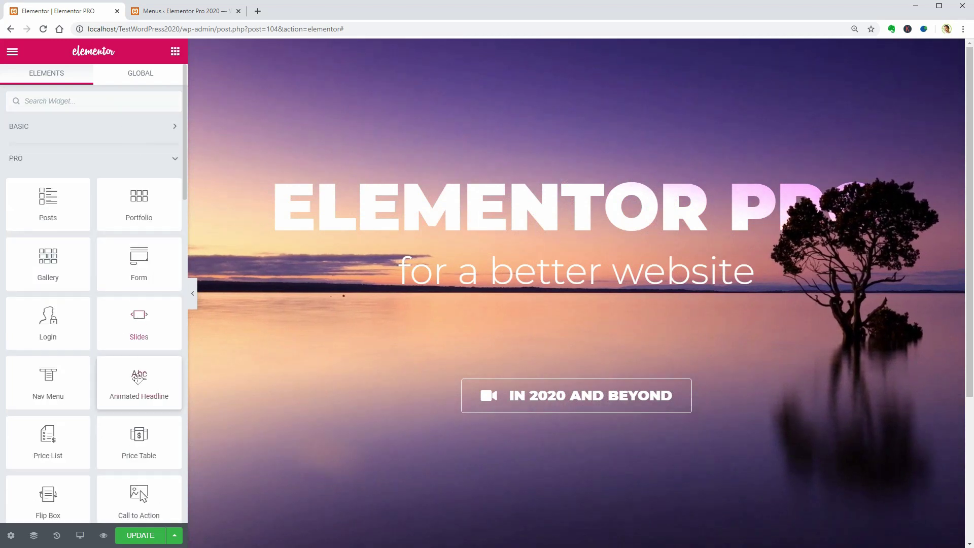
pyautogui.moveTo(397, 325); pyautogui.dragTo(571, 293)
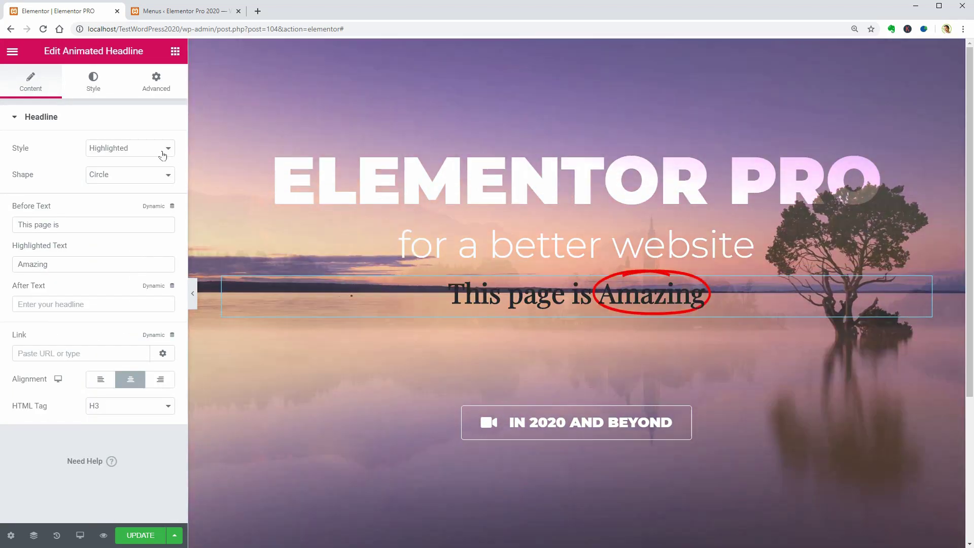
pyautogui.click(161, 149)
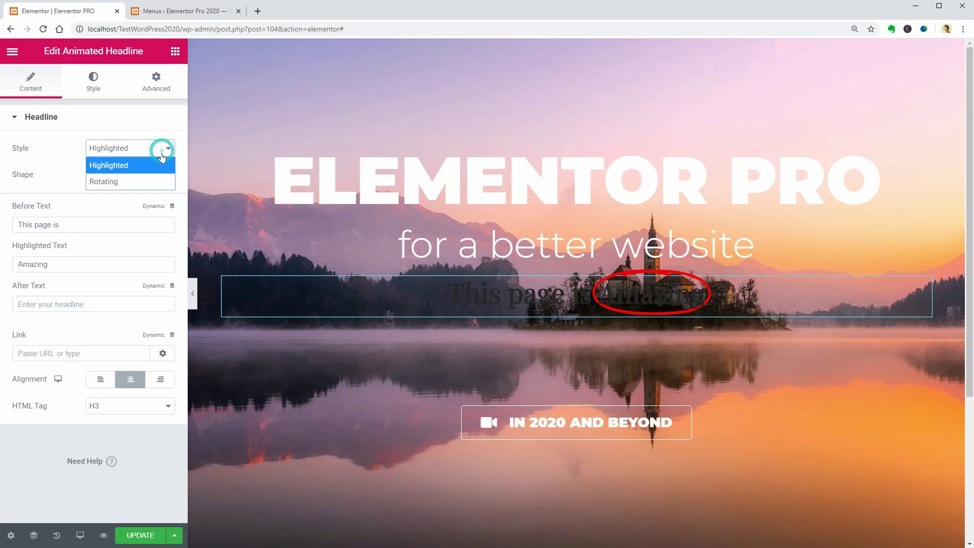
pyautogui.click(154, 182)
pyautogui.click(152, 174)
pyautogui.click(152, 174)
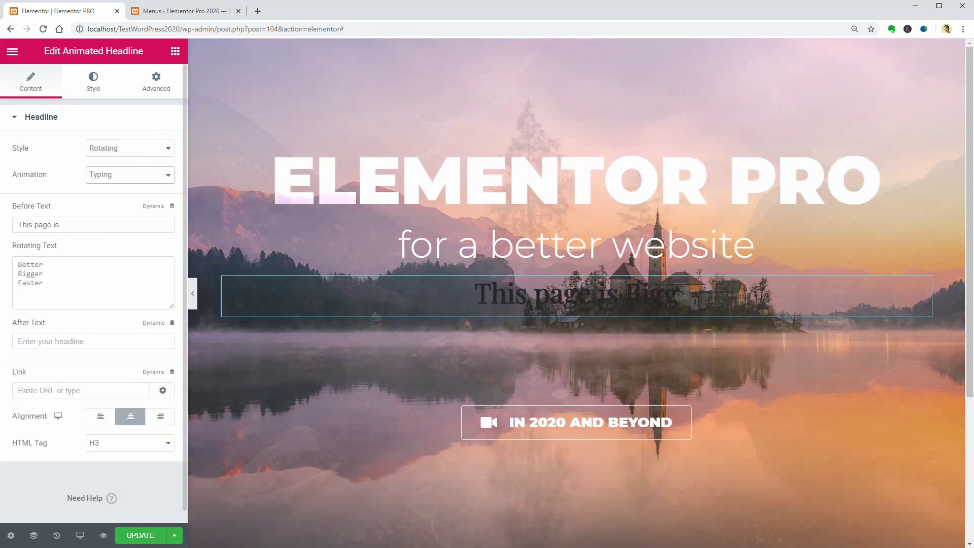
pyautogui.tripleClick(78, 224)
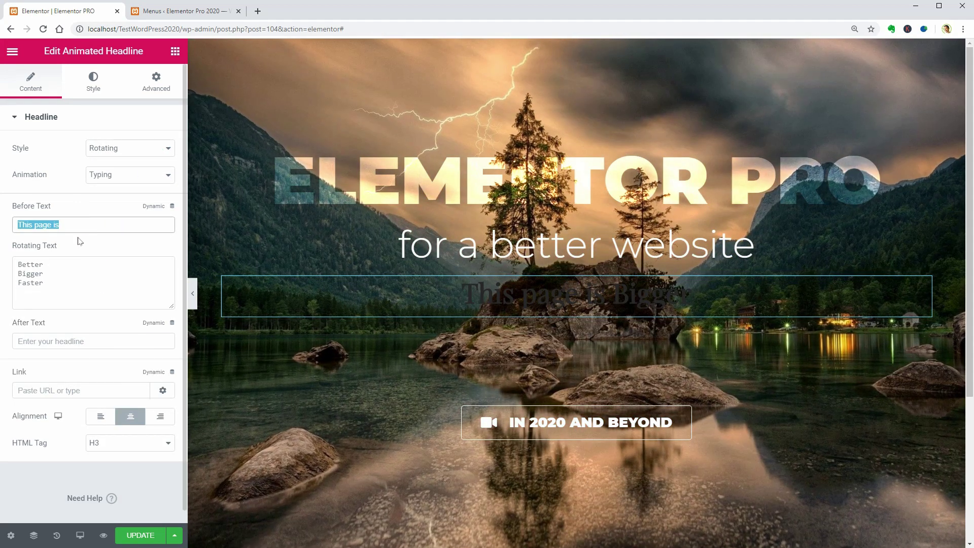
pyautogui.write('for a')
pyautogui.moveTo(18, 263); pyautogui.dragTo(50, 284)
pyautogui.write('stunning perfect modern')
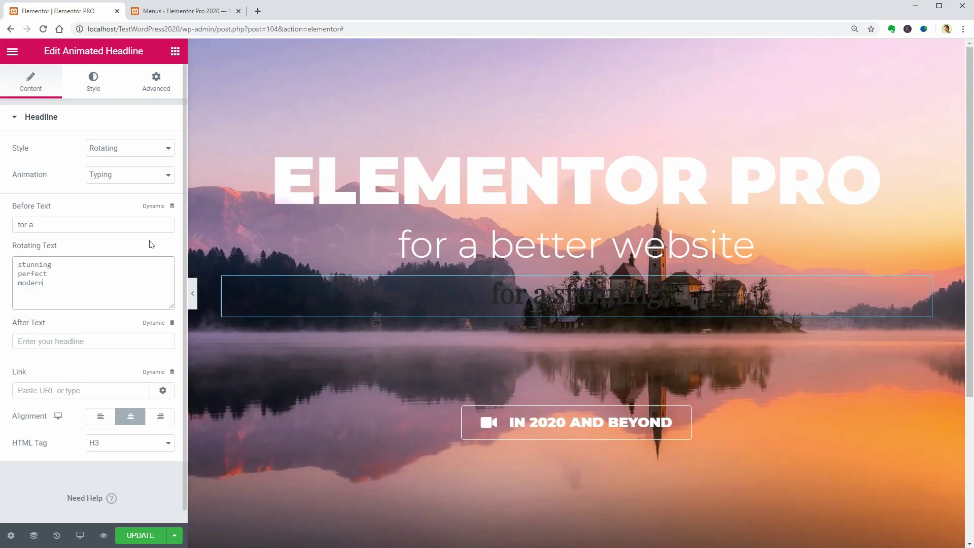
# Make the headline text white, set its typography, and enter 'website' as After Text
pyautogui.click(94, 84)
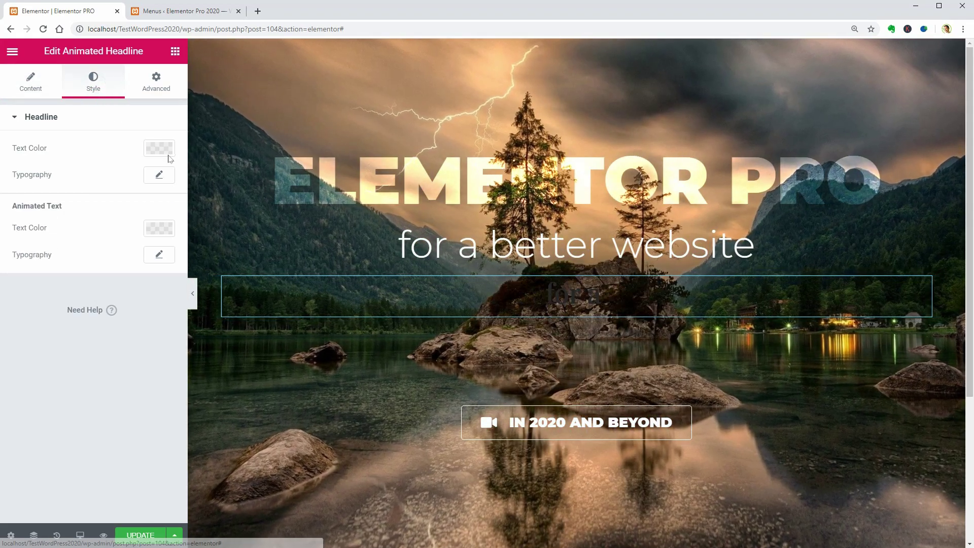
pyautogui.click(164, 148)
pyautogui.click(143, 178)
pyautogui.click(163, 147)
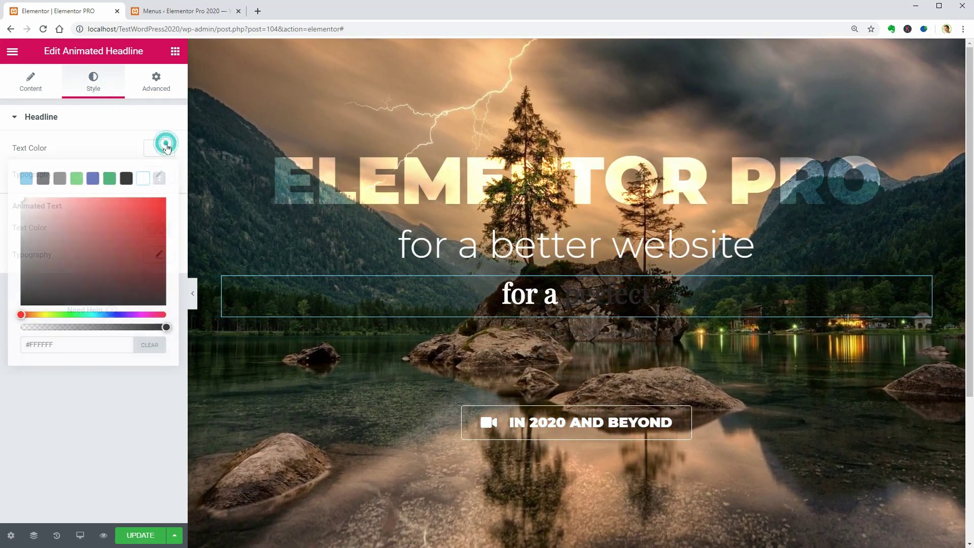
pyautogui.click(159, 175)
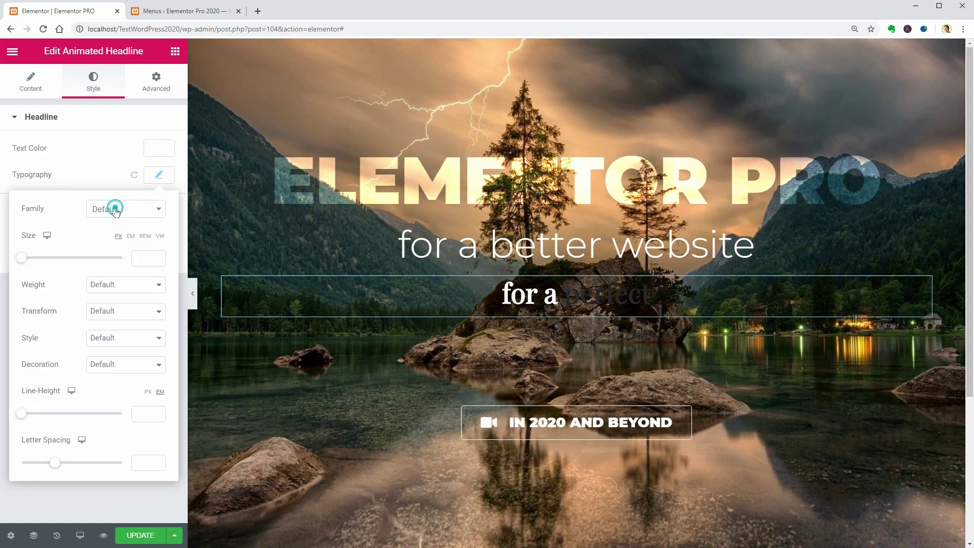
pyautogui.click(159, 175)
pyautogui.click(30, 81)
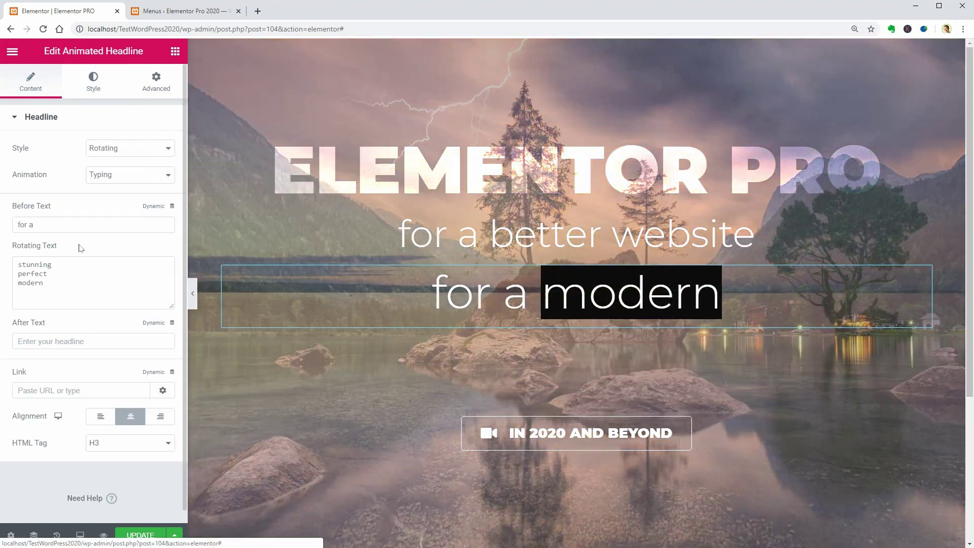
pyautogui.write('website')
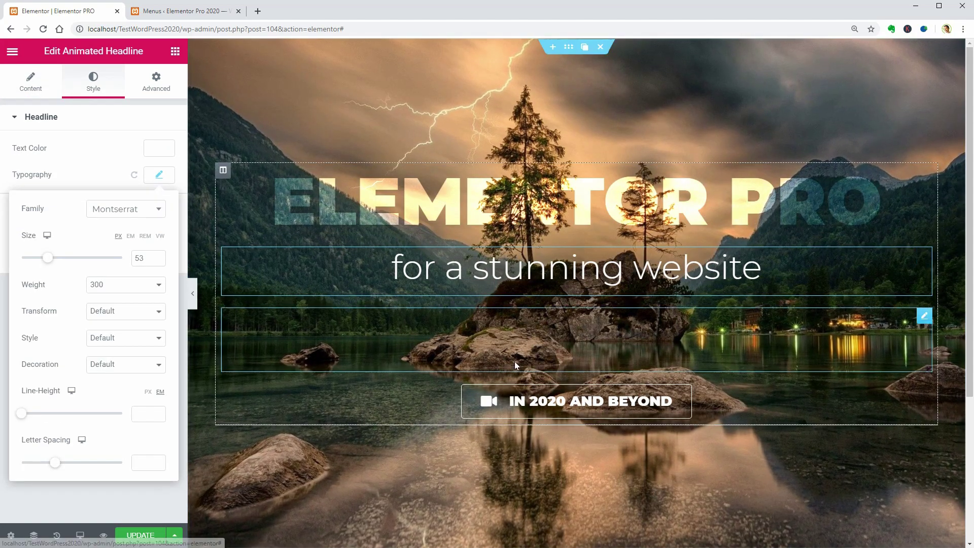
pyautogui.scroll(-4, 515, 362)
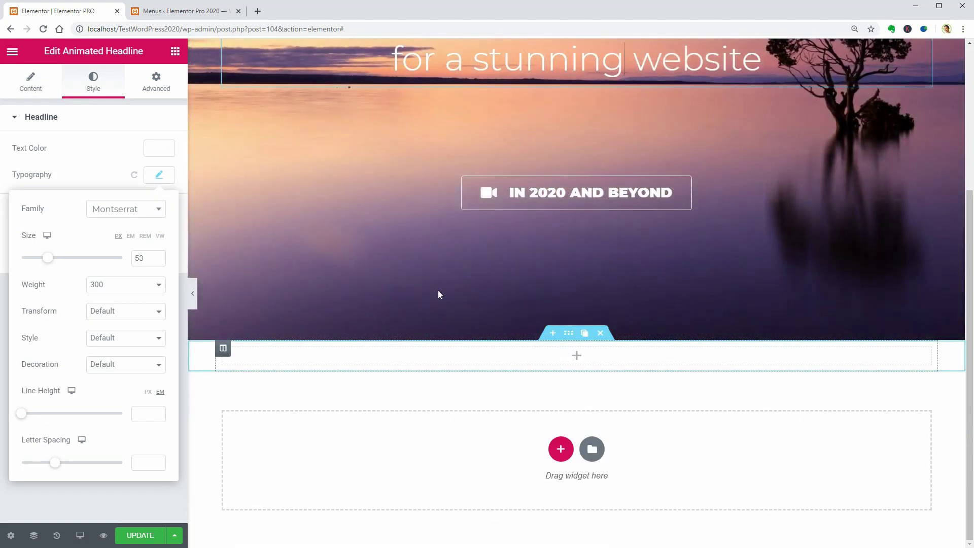
pyautogui.click(175, 51)
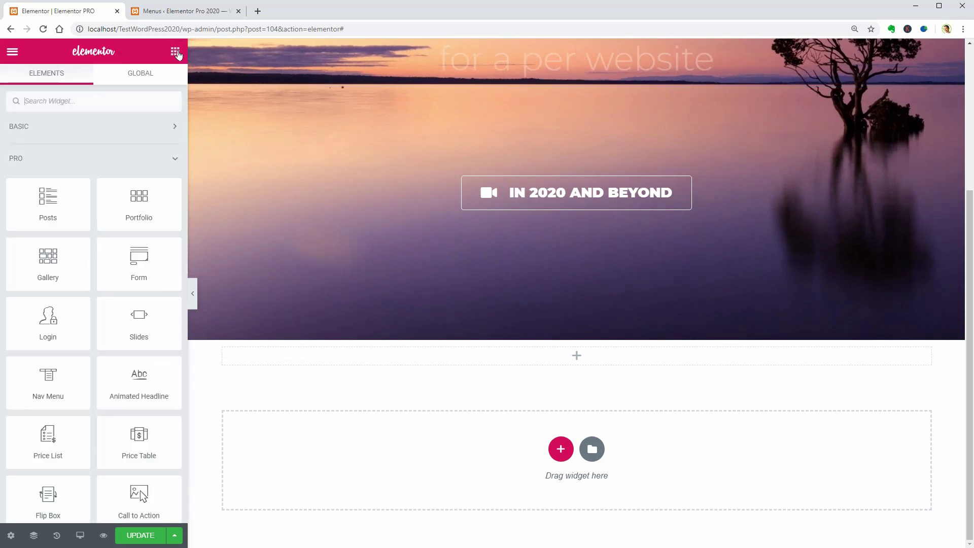
pyautogui.scroll(-2, 120, 347)
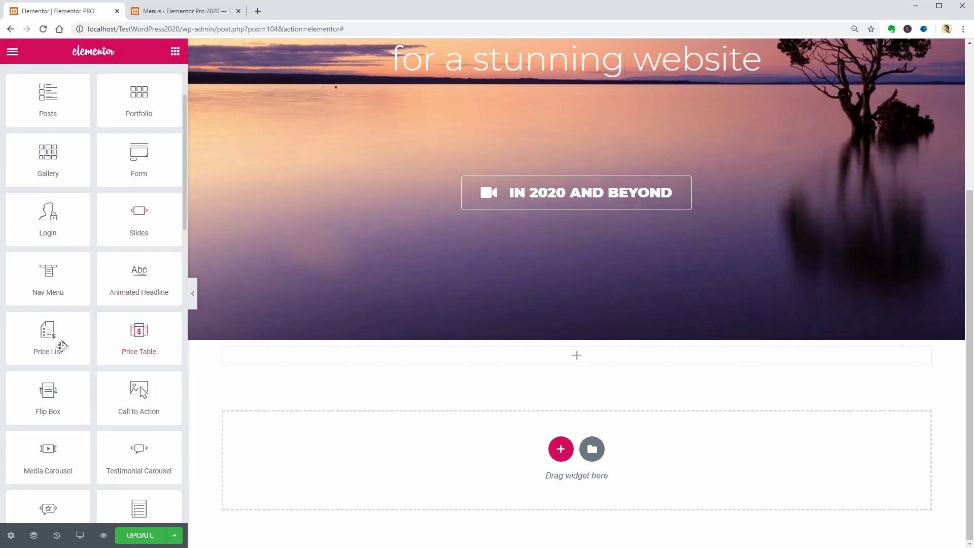
pyautogui.moveTo(43, 344); pyautogui.dragTo(581, 352)
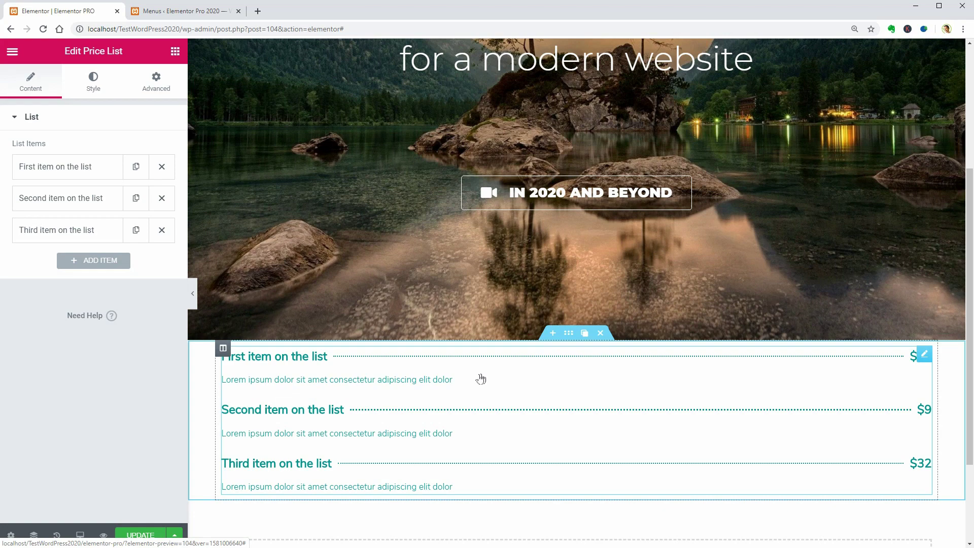
pyautogui.click(102, 167)
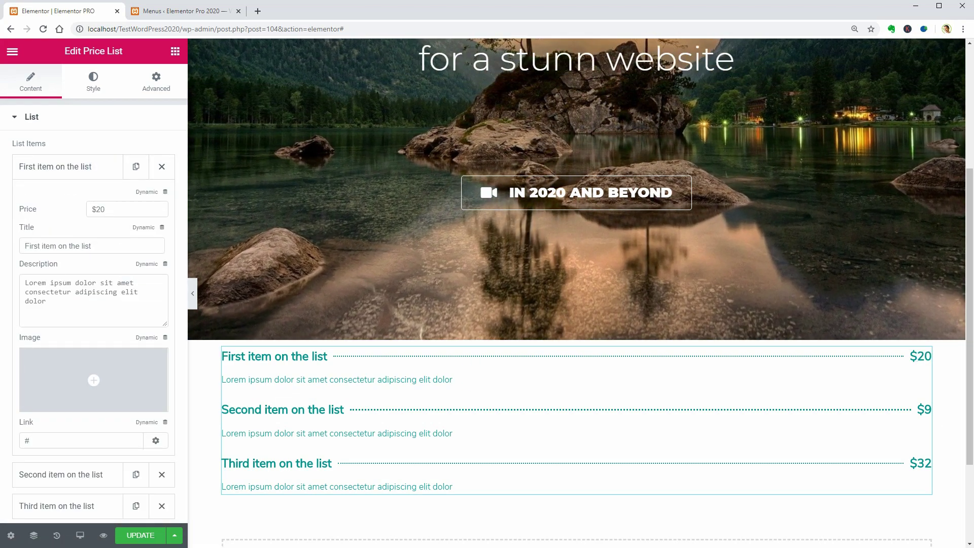
pyautogui.tripleClick(101, 209)
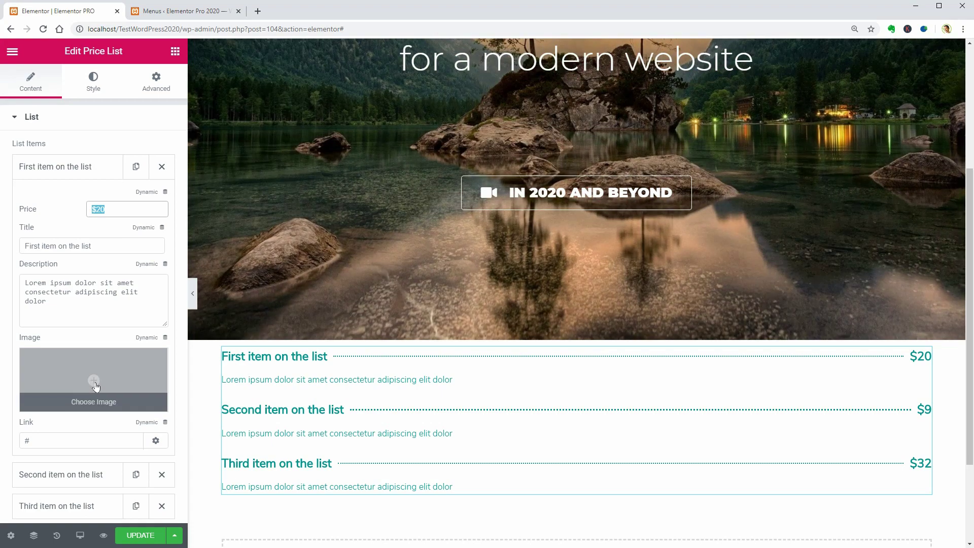
pyautogui.click(100, 383)
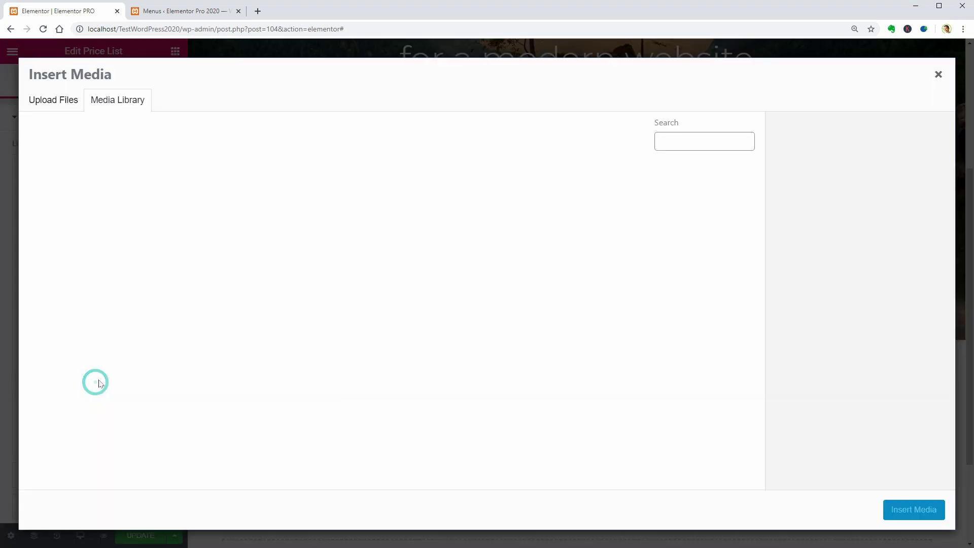
pyautogui.scroll(-2, 488, 369)
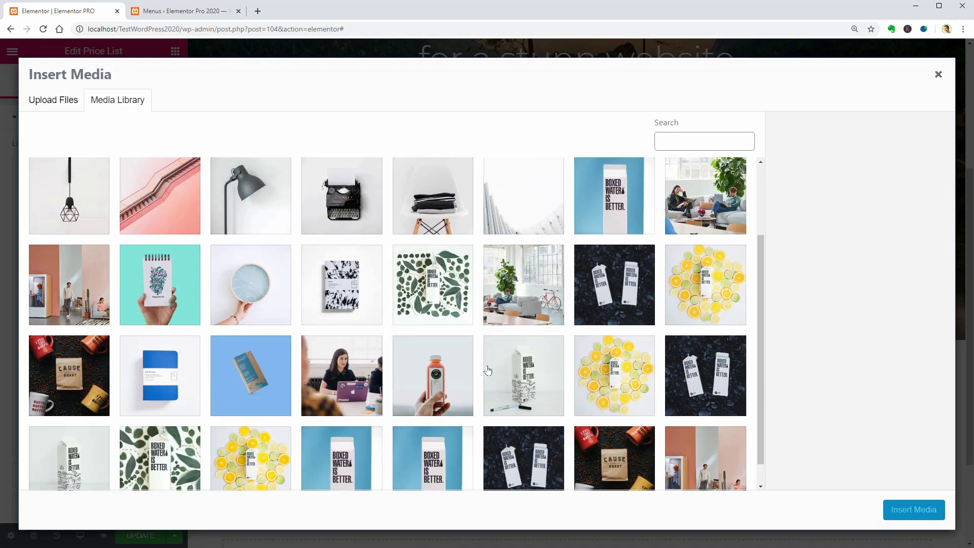
pyautogui.click(940, 72)
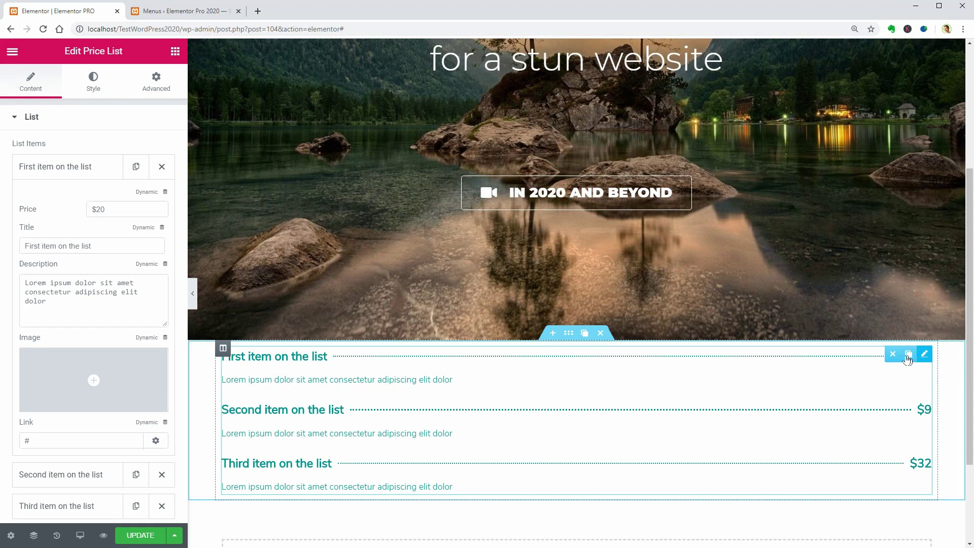
pyautogui.click(895, 351)
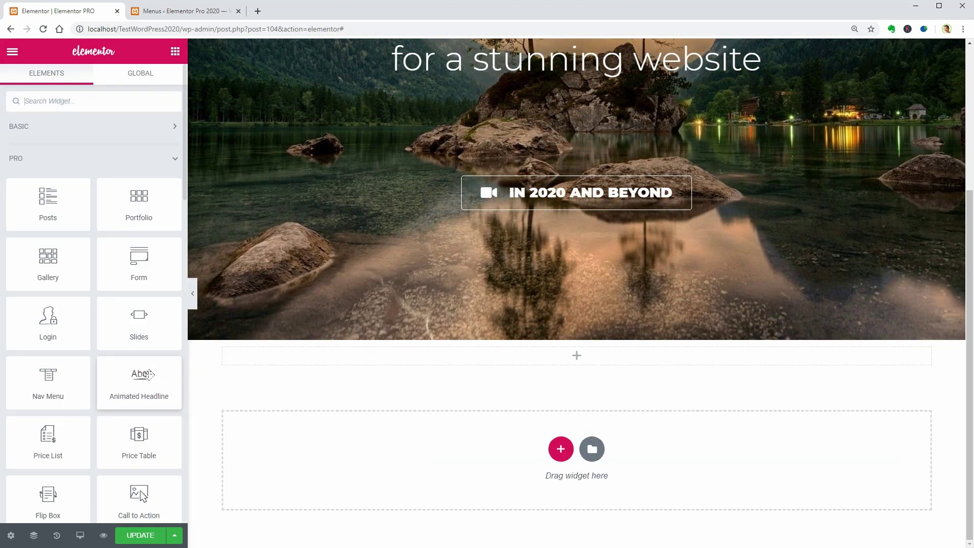
# Add a Price Table below the hero and duplicate its column twice for three tables
pyautogui.moveTo(143, 448); pyautogui.dragTo(586, 363)
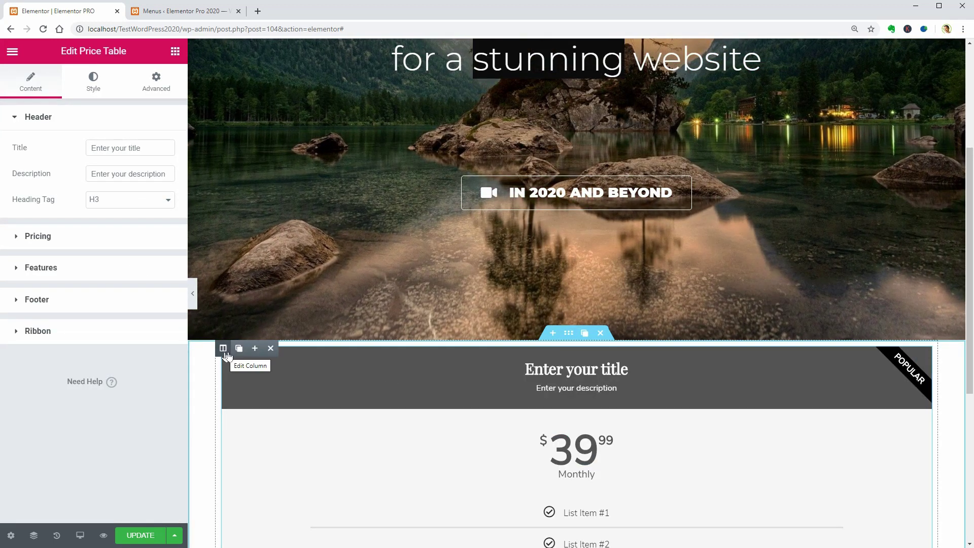
pyautogui.click(237, 353)
pyautogui.click(238, 353)
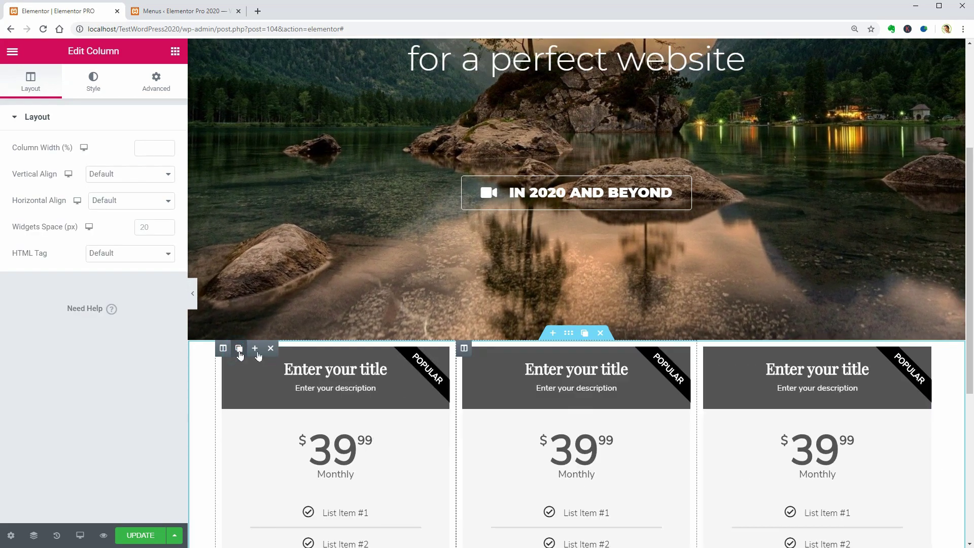
pyautogui.scroll(-4, 361, 185)
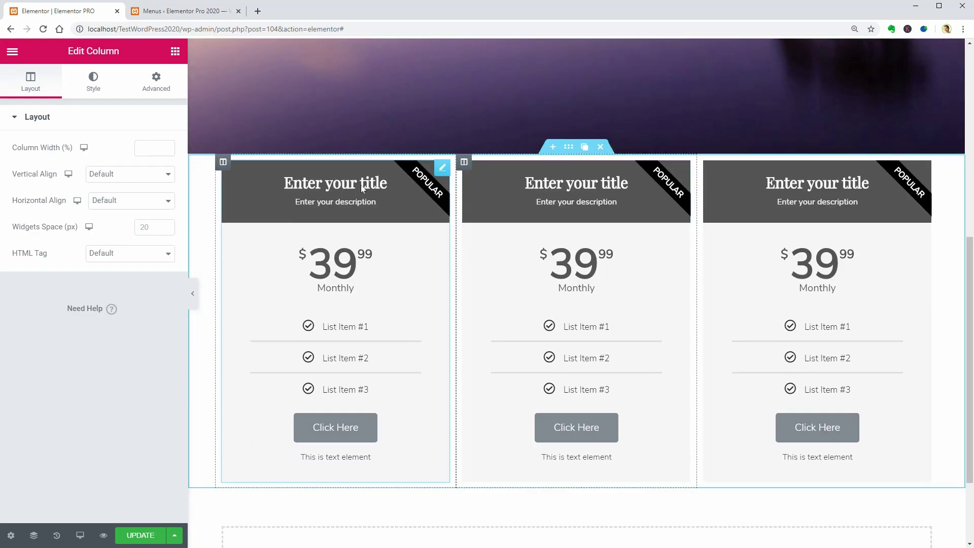
# Edit the price tables' titles, 39.99 pricing and feature list settings
pyautogui.click(356, 182)
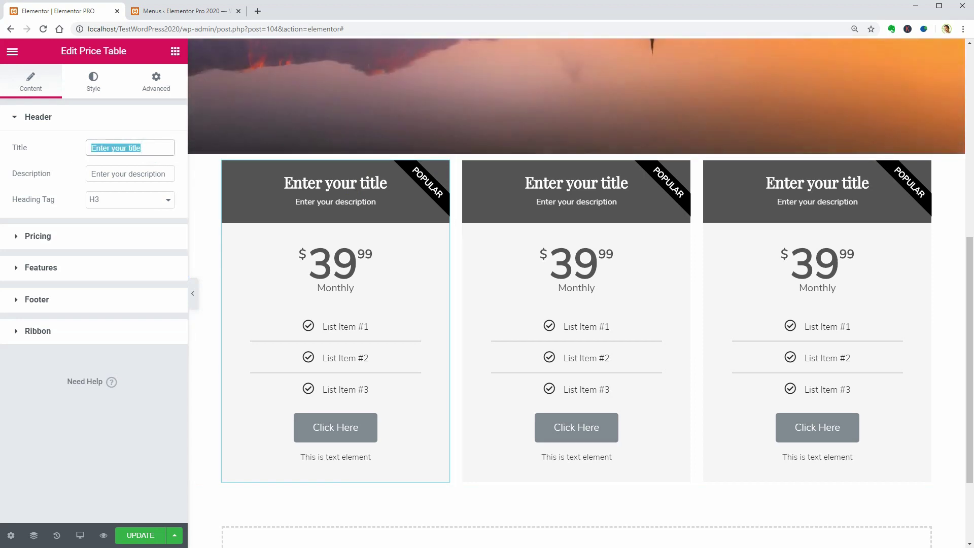
pyautogui.click(573, 182)
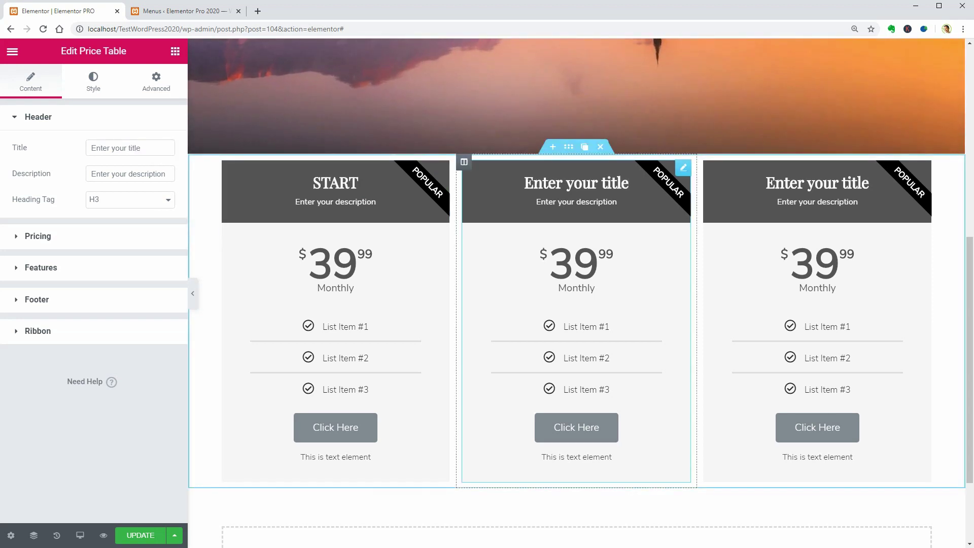
pyautogui.moveTo(525, 183); pyautogui.dragTo(610, 186)
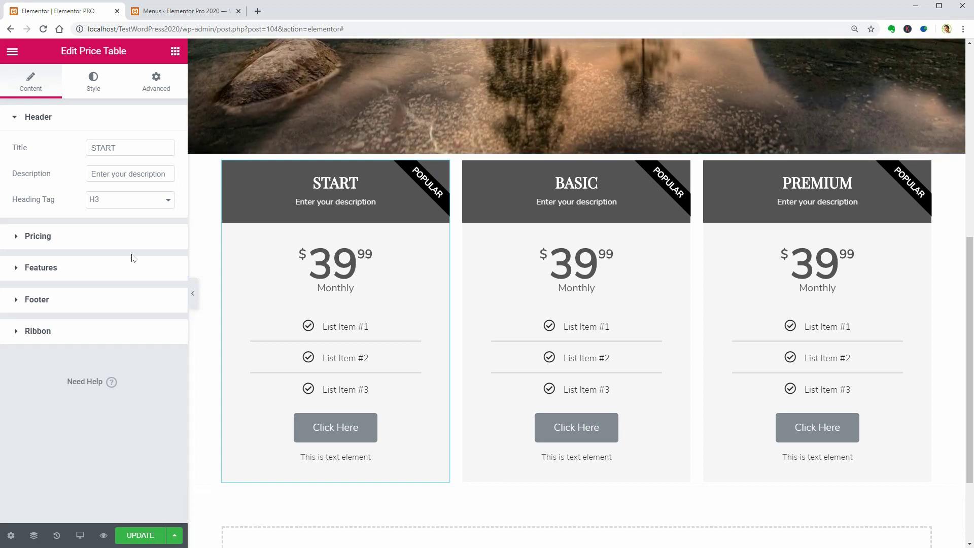
pyautogui.click(93, 239)
pyautogui.doubleClick(96, 218)
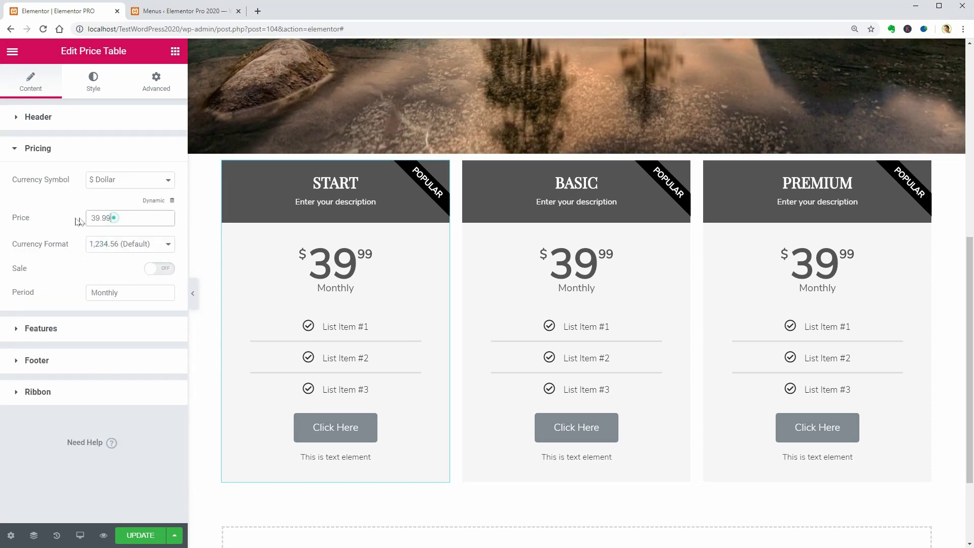
pyautogui.click(100, 328)
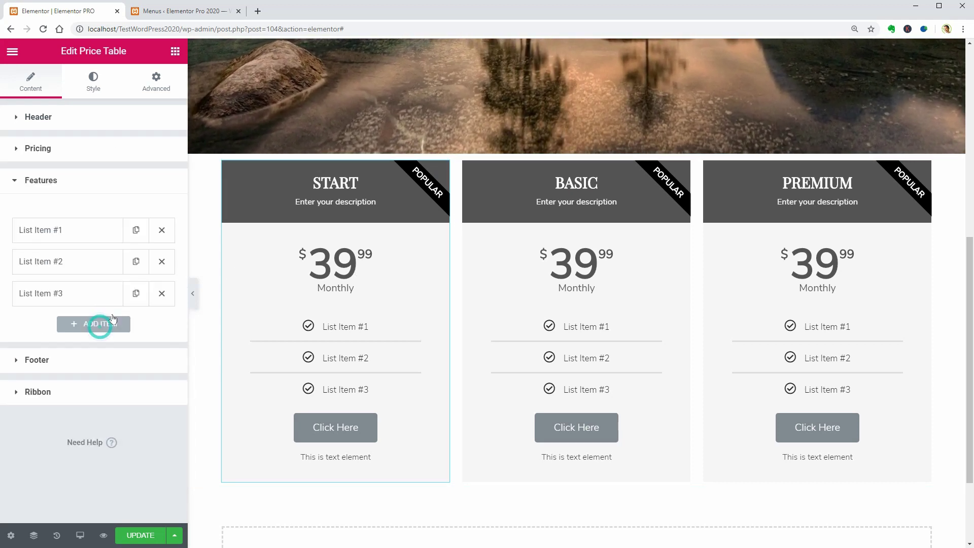
# Give the BASIC price table's header a dark red background
pyautogui.click(630, 194)
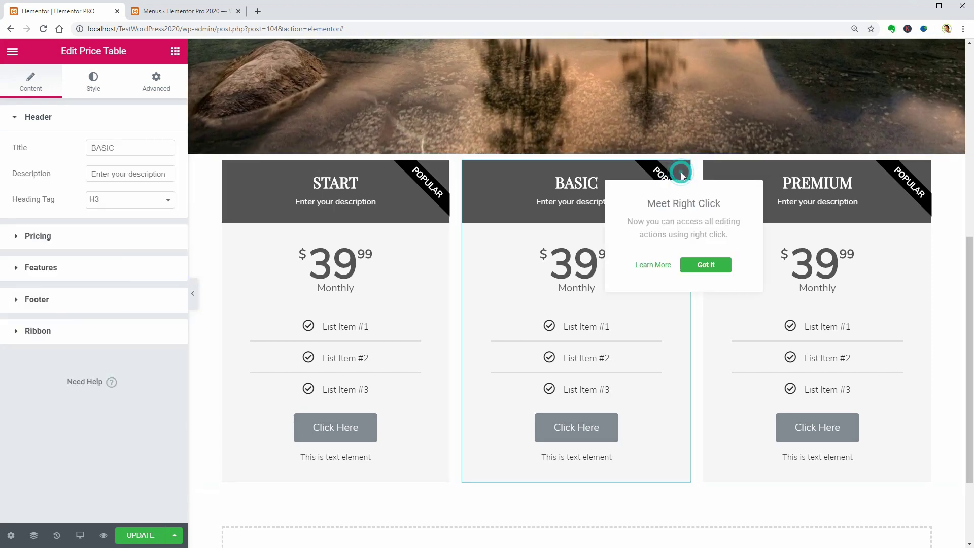
pyautogui.click(93, 86)
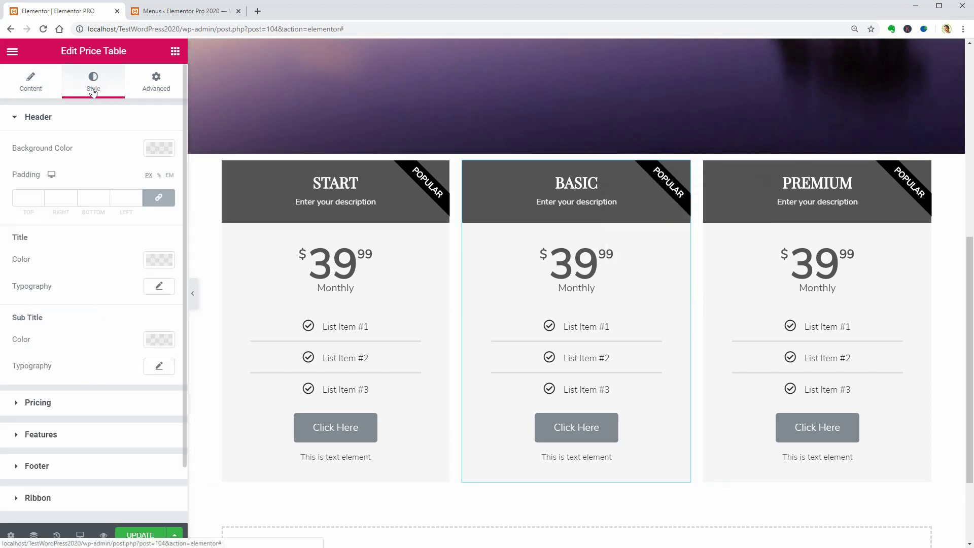
pyautogui.click(159, 149)
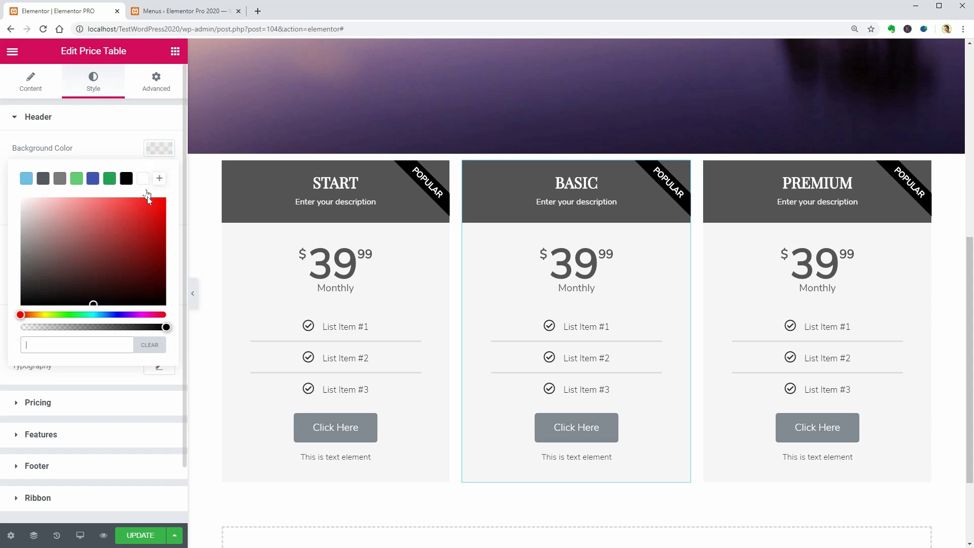
pyautogui.click(159, 236)
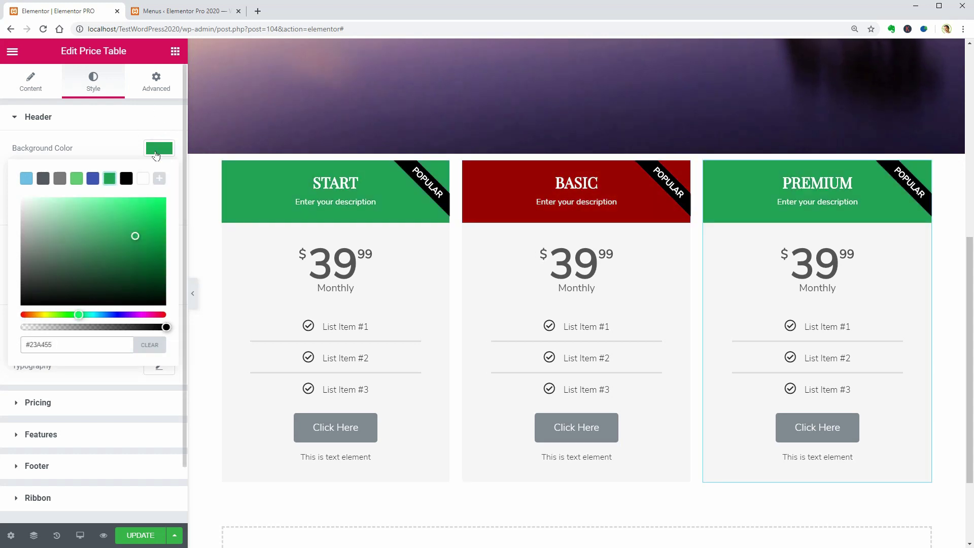
pyautogui.click(156, 152)
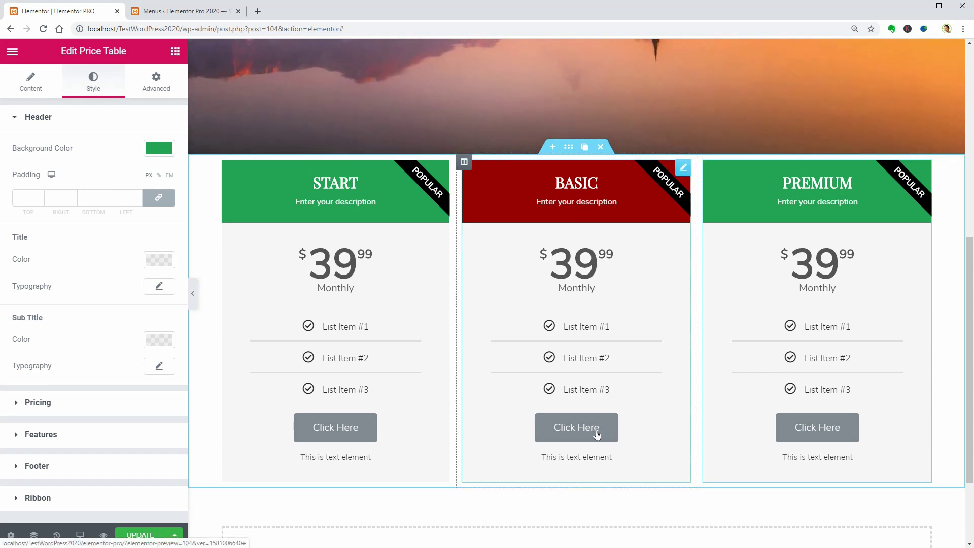
pyautogui.click(175, 51)
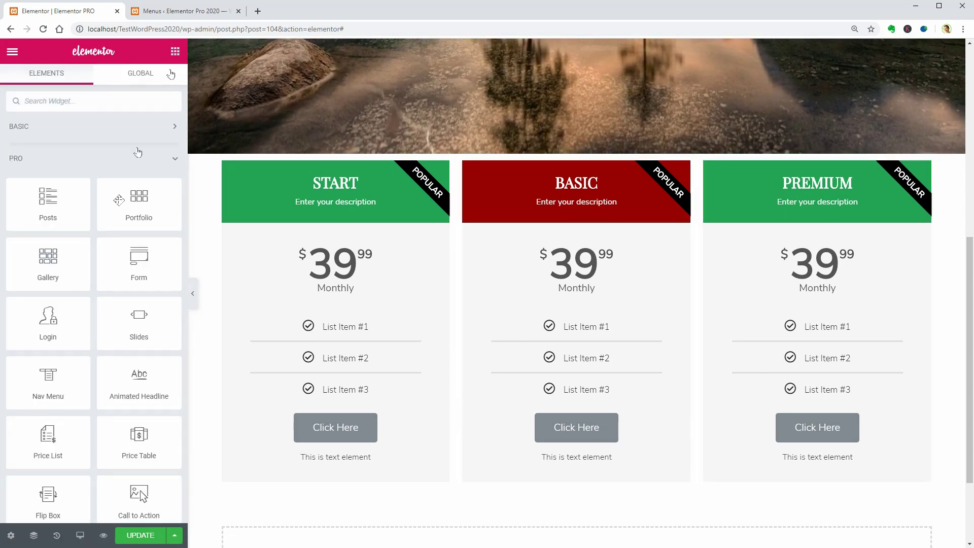
pyautogui.scroll(-5, 80, 314)
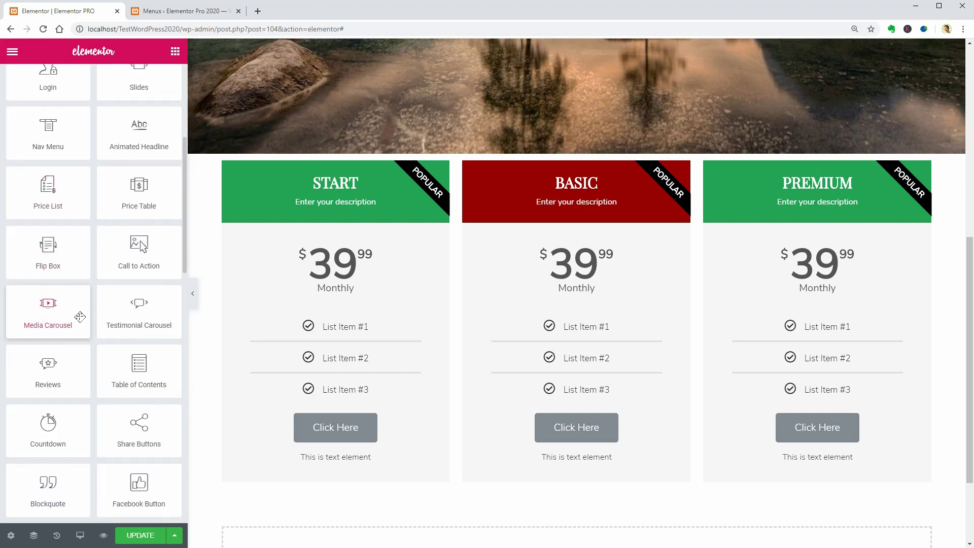
pyautogui.scroll(-1, 80, 317)
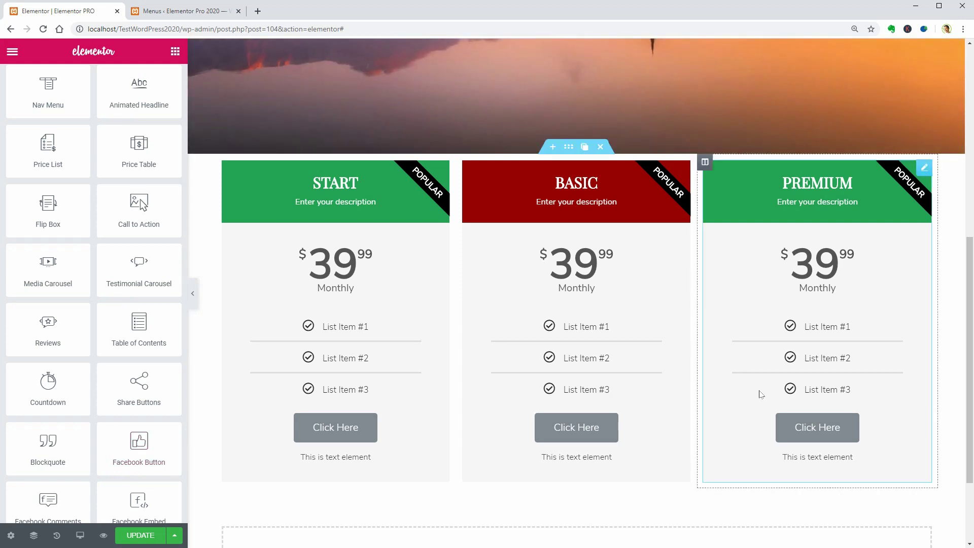
pyautogui.scroll(5, 744, 324)
pyautogui.scroll(3, 743, 324)
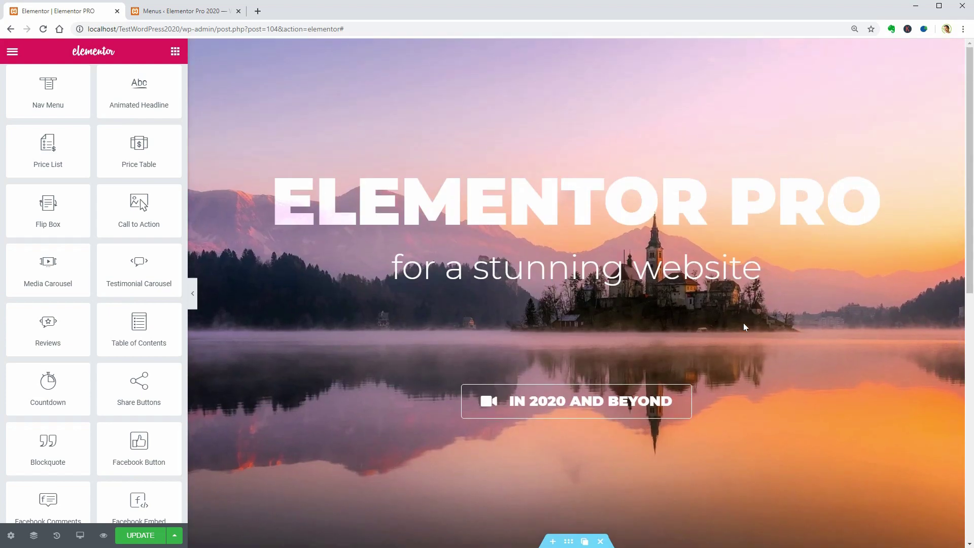